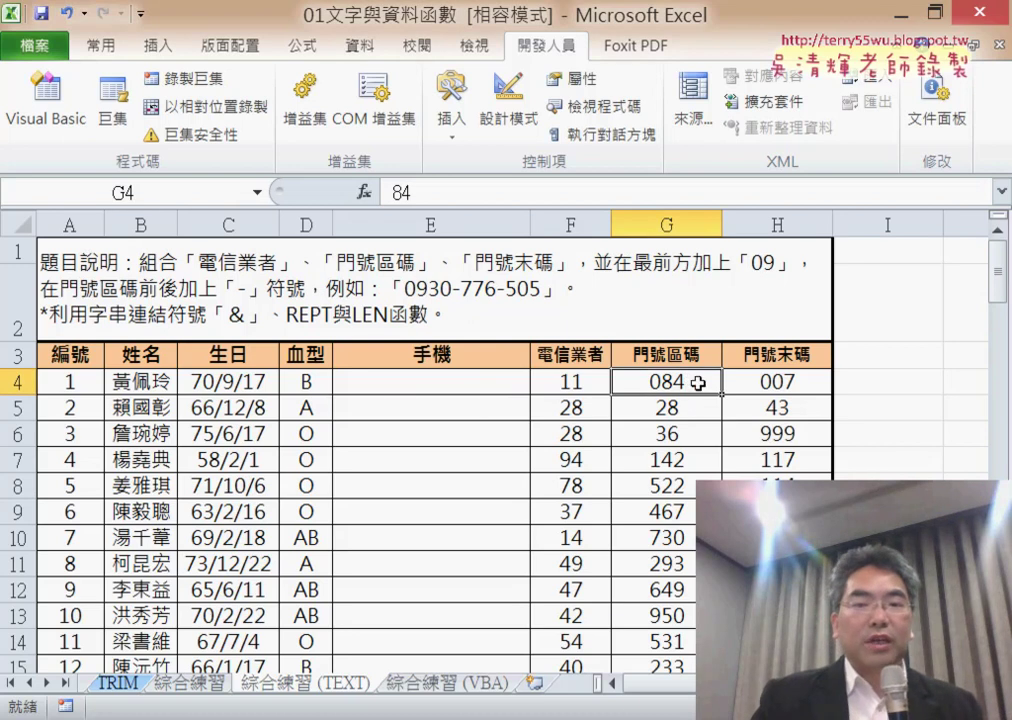
- Apply the custom 000 number format to the code cells G4:H4
left_click_drag(697, 383, 757, 383)
right_click(760, 383)
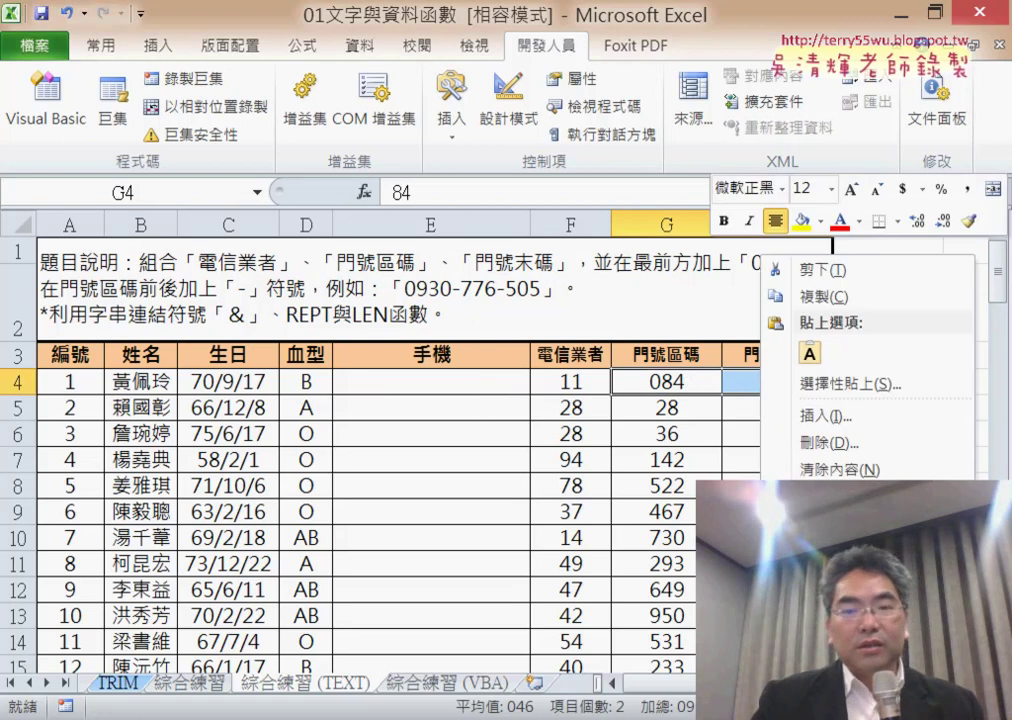
left_click(840, 578)
left_click(337, 452)
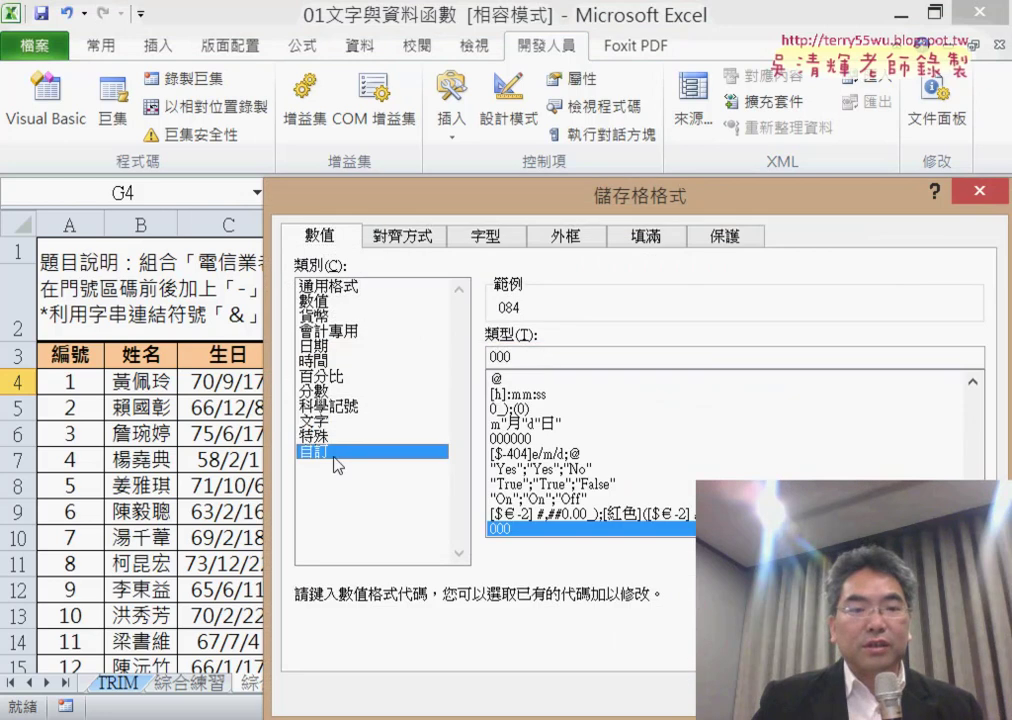
double_click(526, 357)
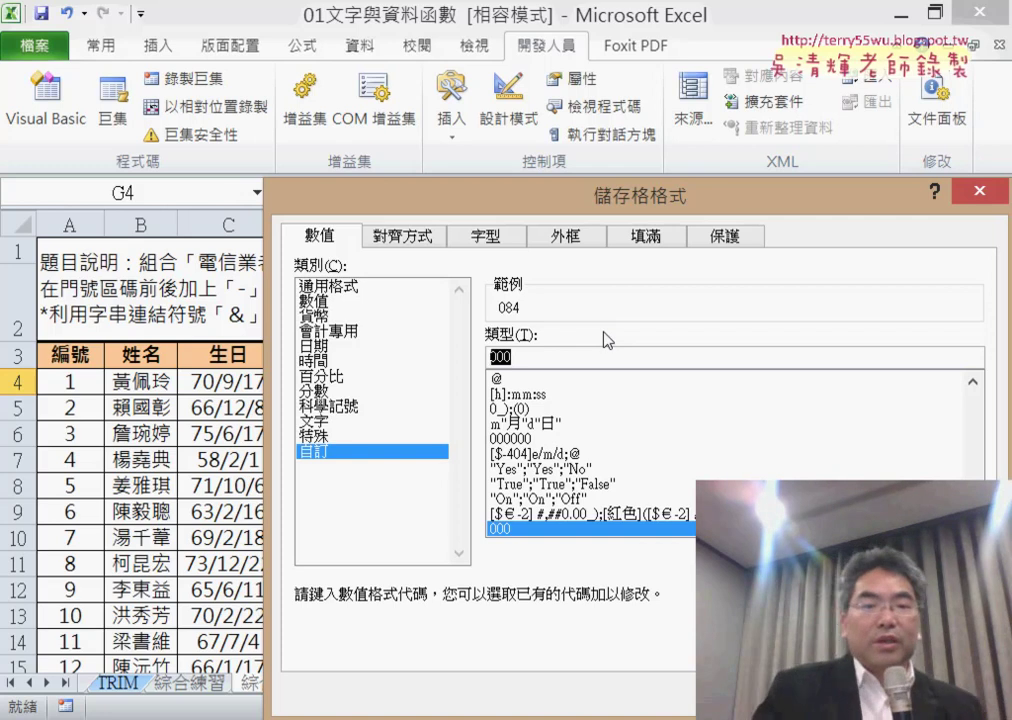
key("Return")
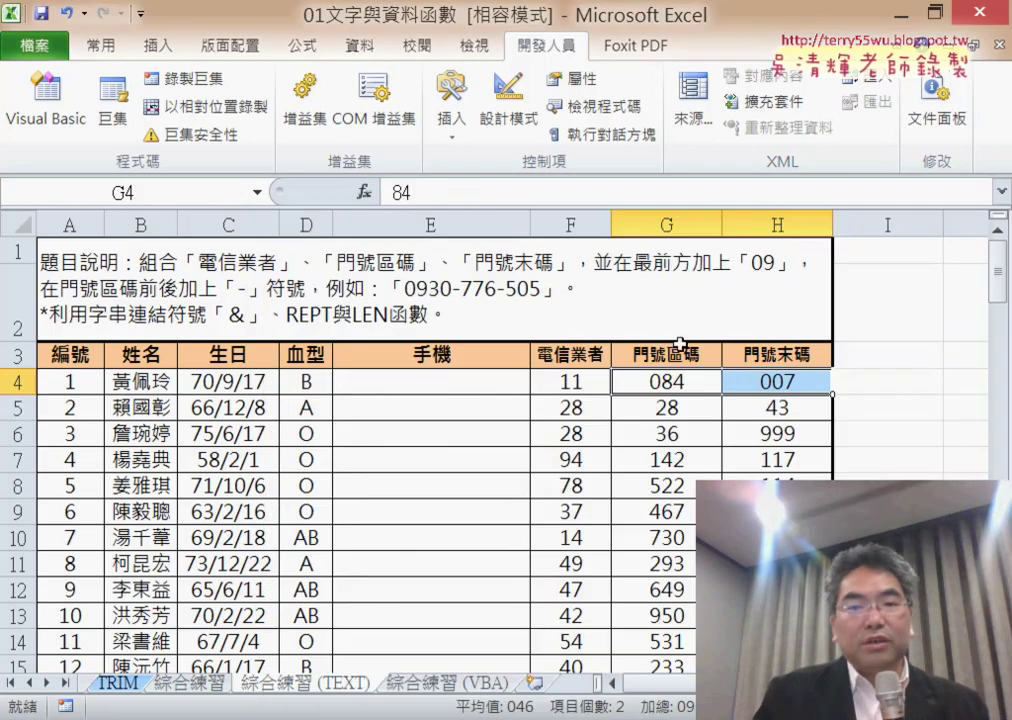
- Begin E4's formula as ="09"&F4&"-"& to join 09, the carrier code and a hyphen
left_click(441, 380)
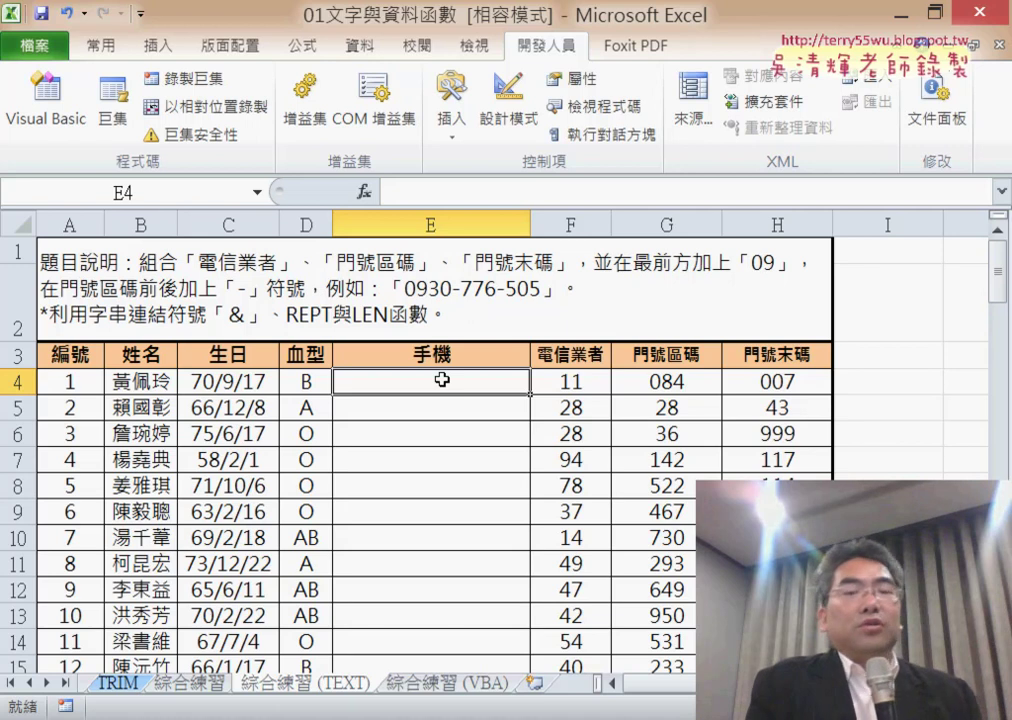
left_click(422, 194)
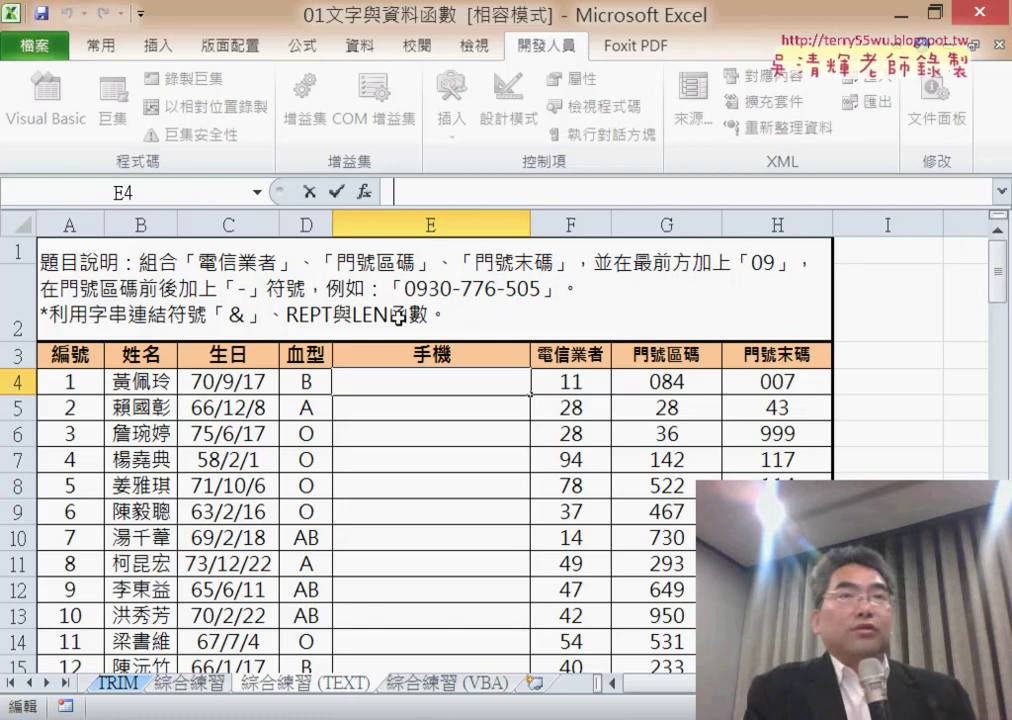
type("=\"0")
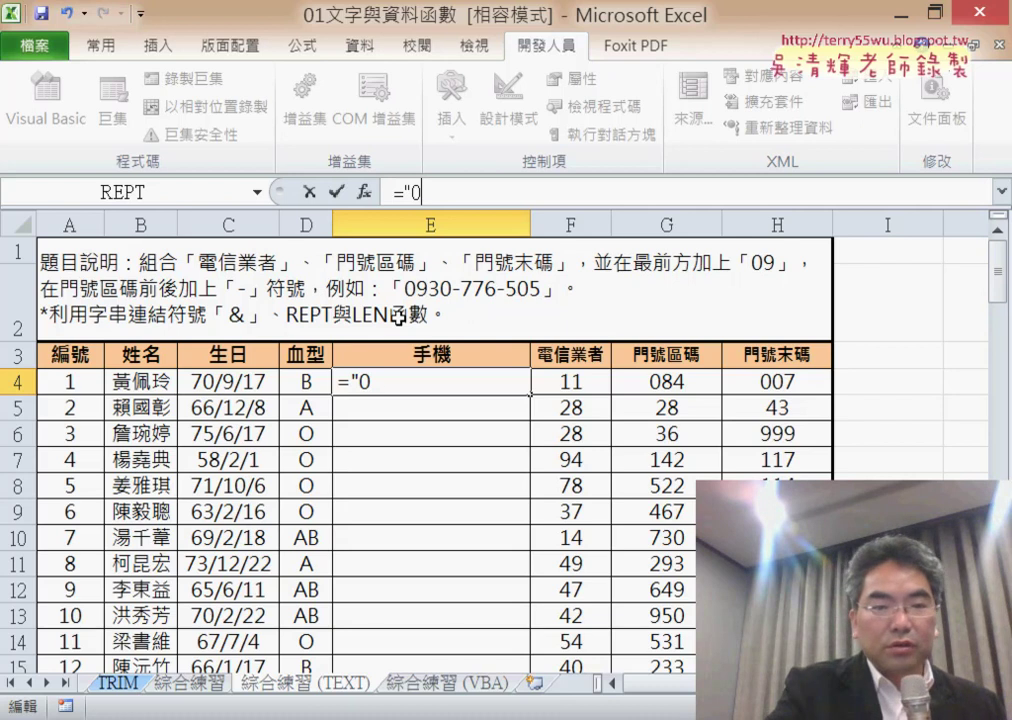
type("9\"")
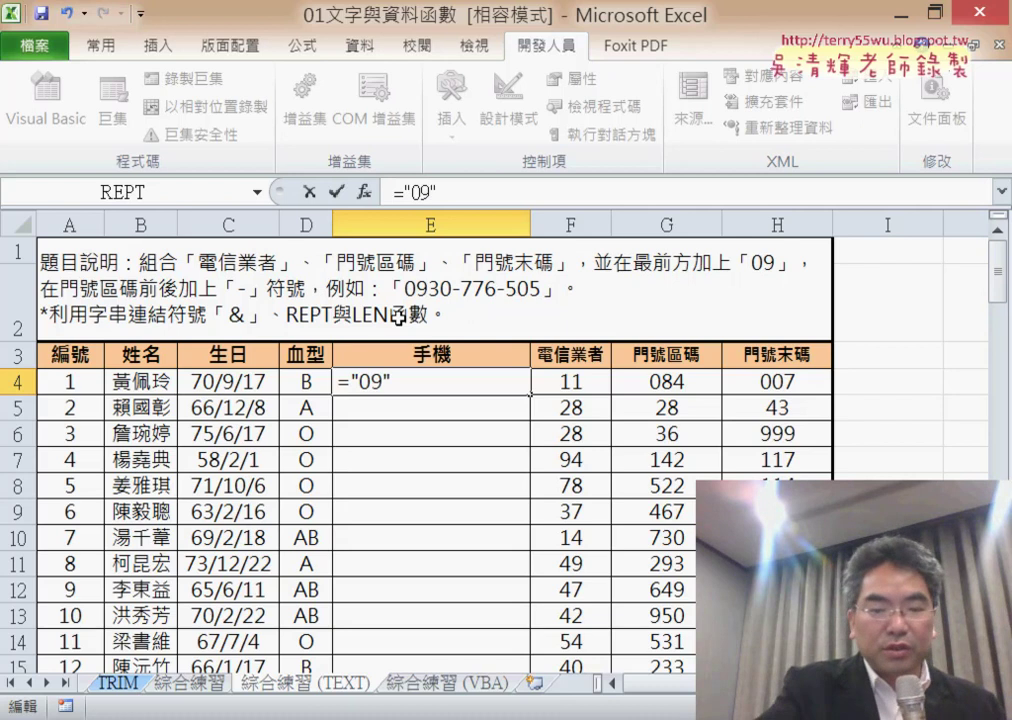
type("&")
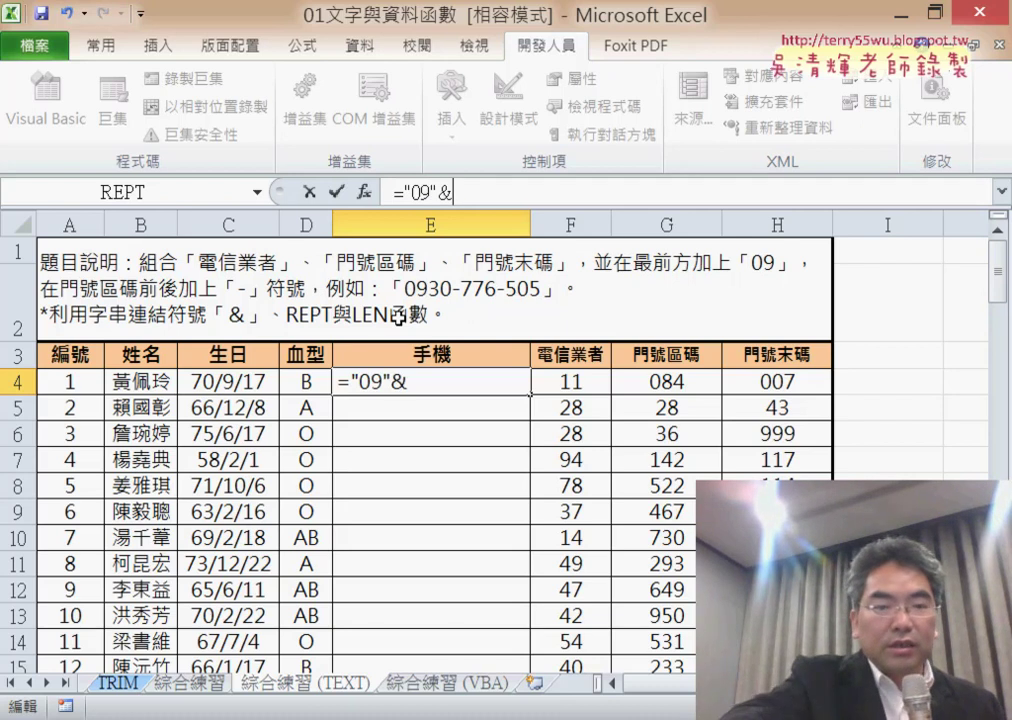
left_click(582, 386)
type("&\"-")
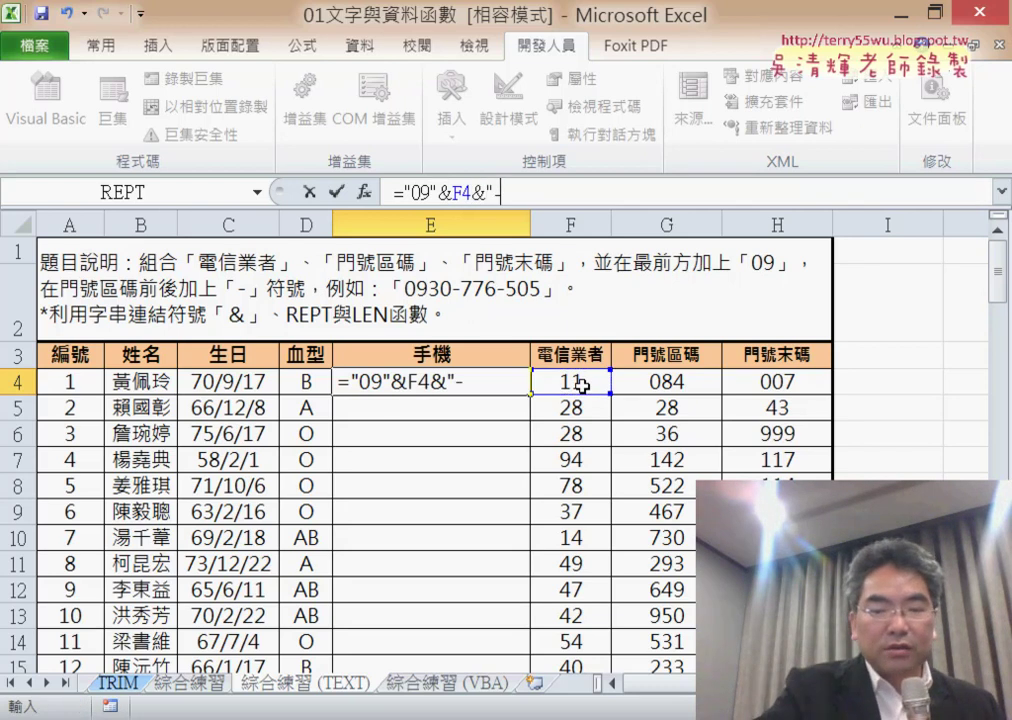
type("\"")
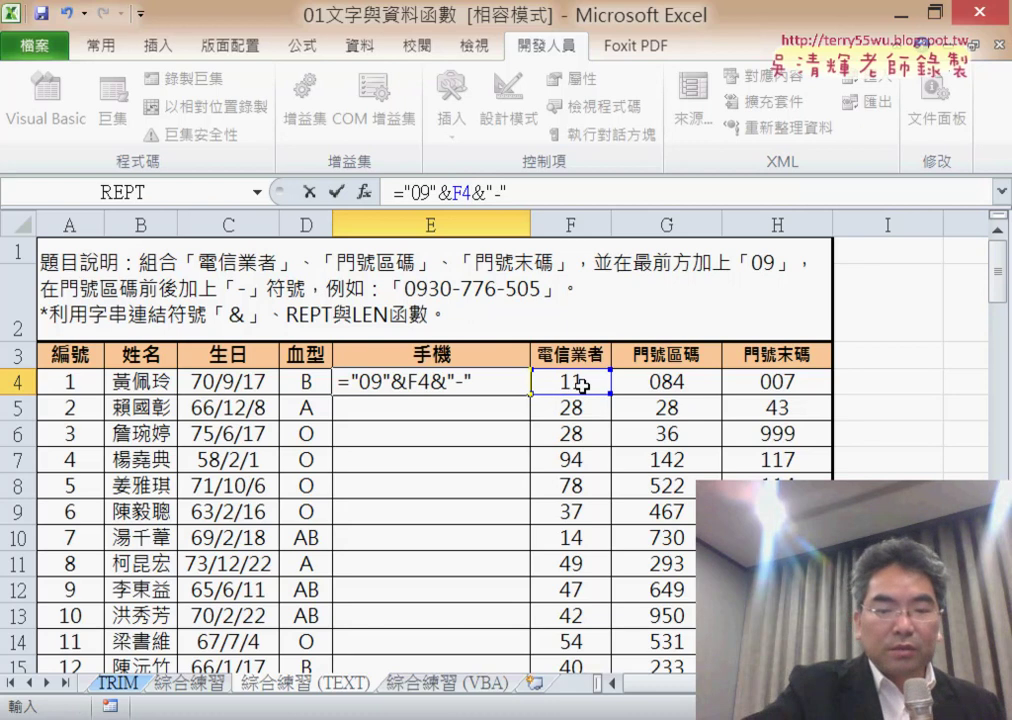
type("&")
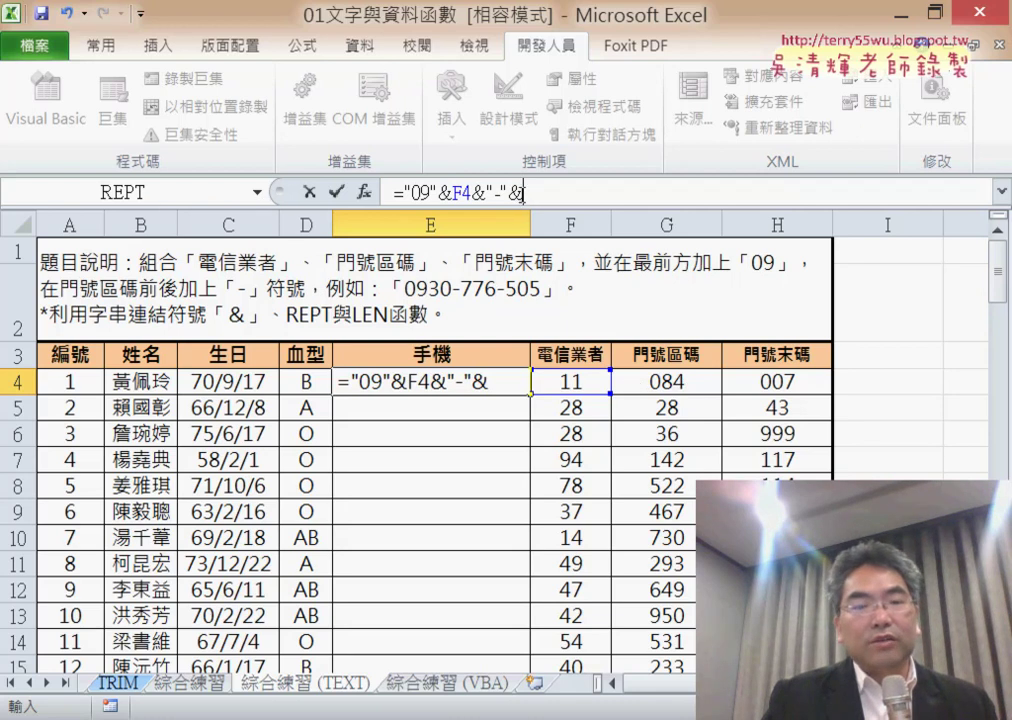
left_click(258, 192)
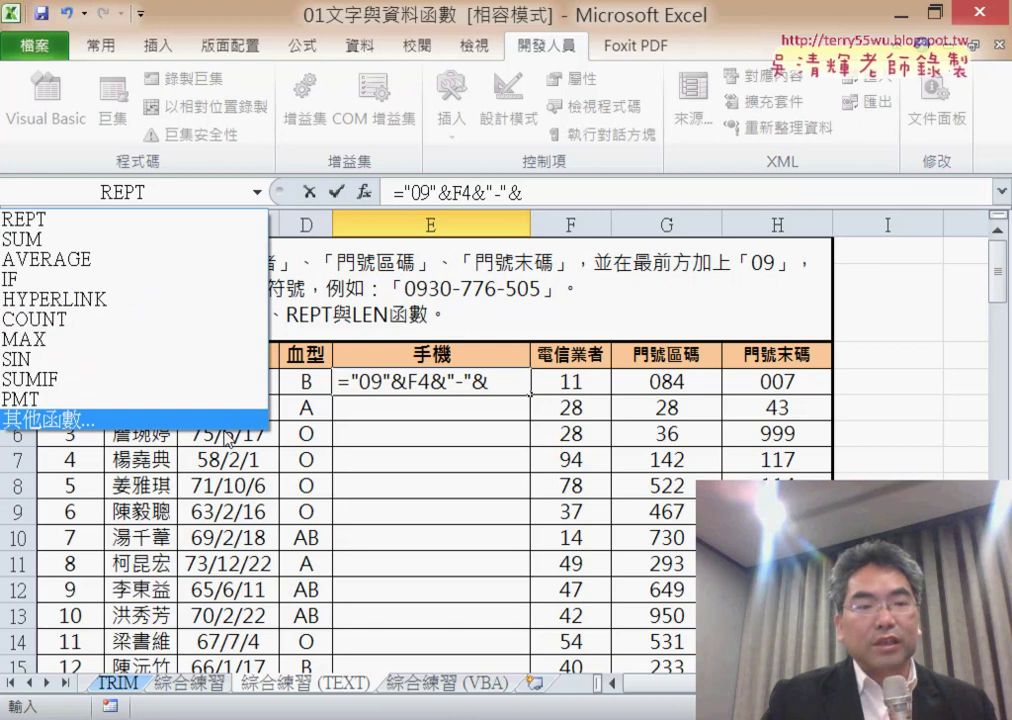
- Pick the TEXT function from the Text category in the full function list
left_click(216, 428)
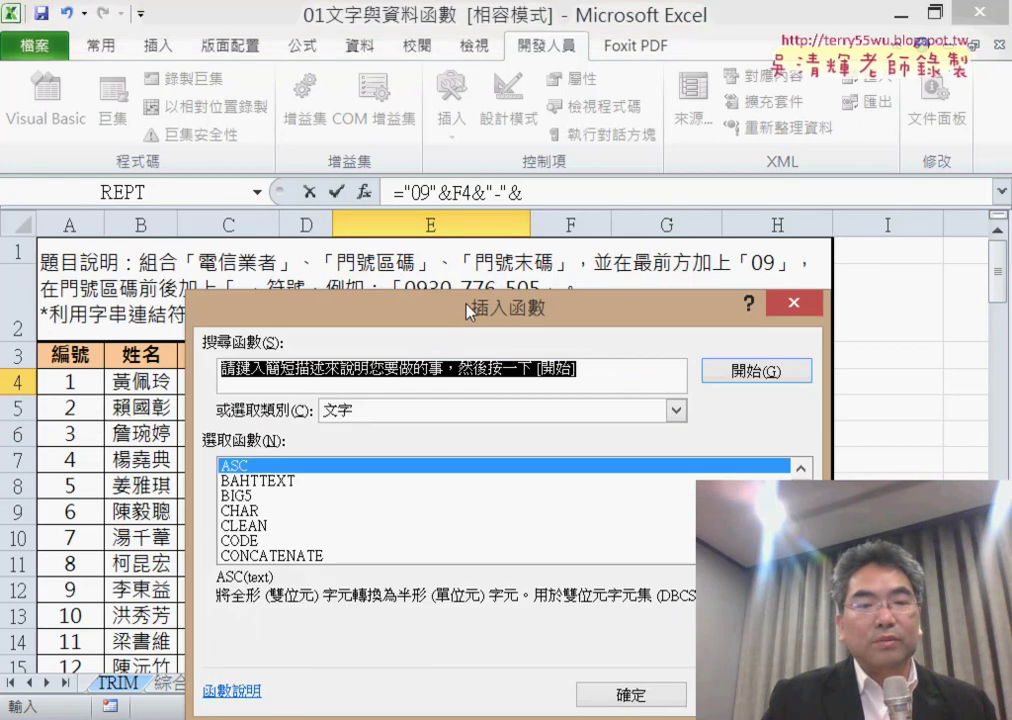
left_click_drag(469, 312, 481, 148)
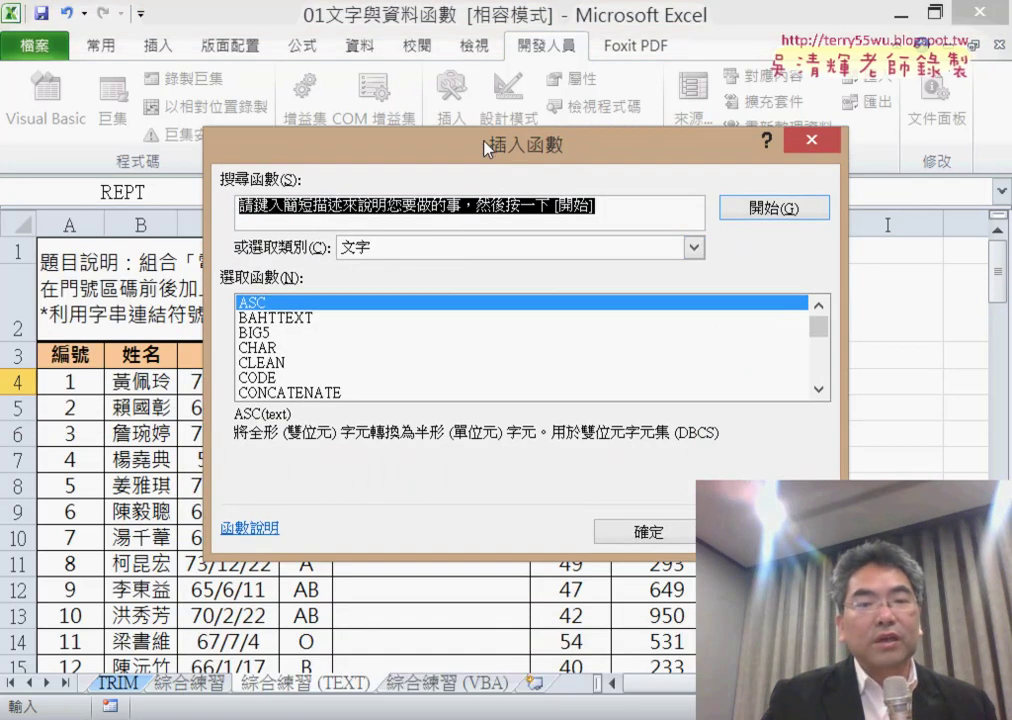
left_click(470, 251)
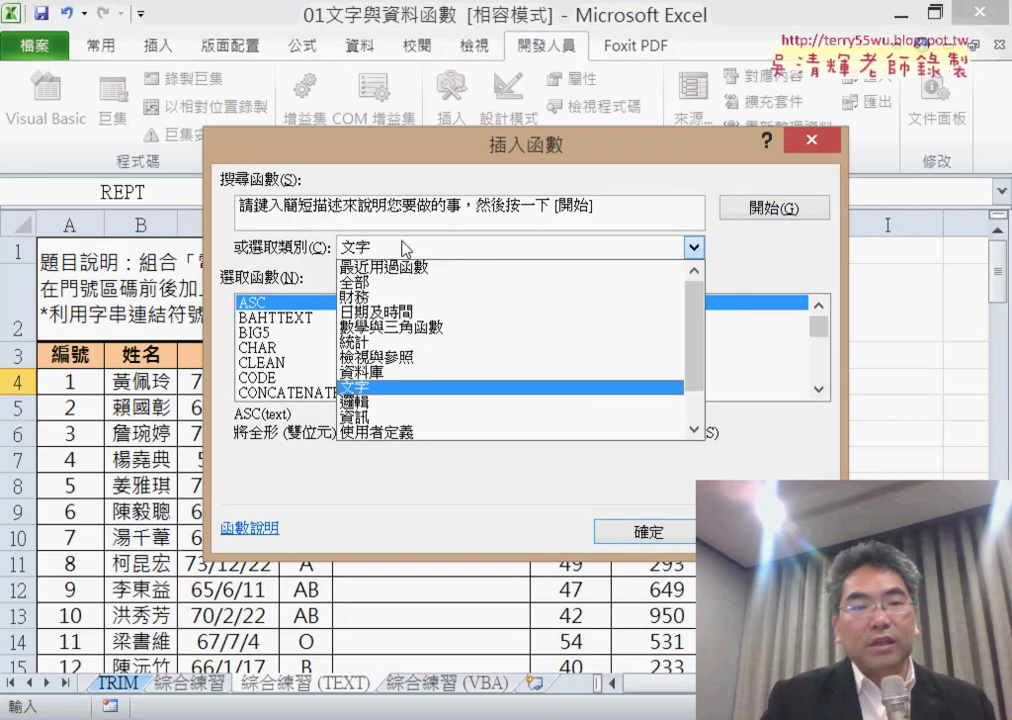
left_click(405, 250)
left_click_drag(818, 327, 818, 368)
left_click(333, 386)
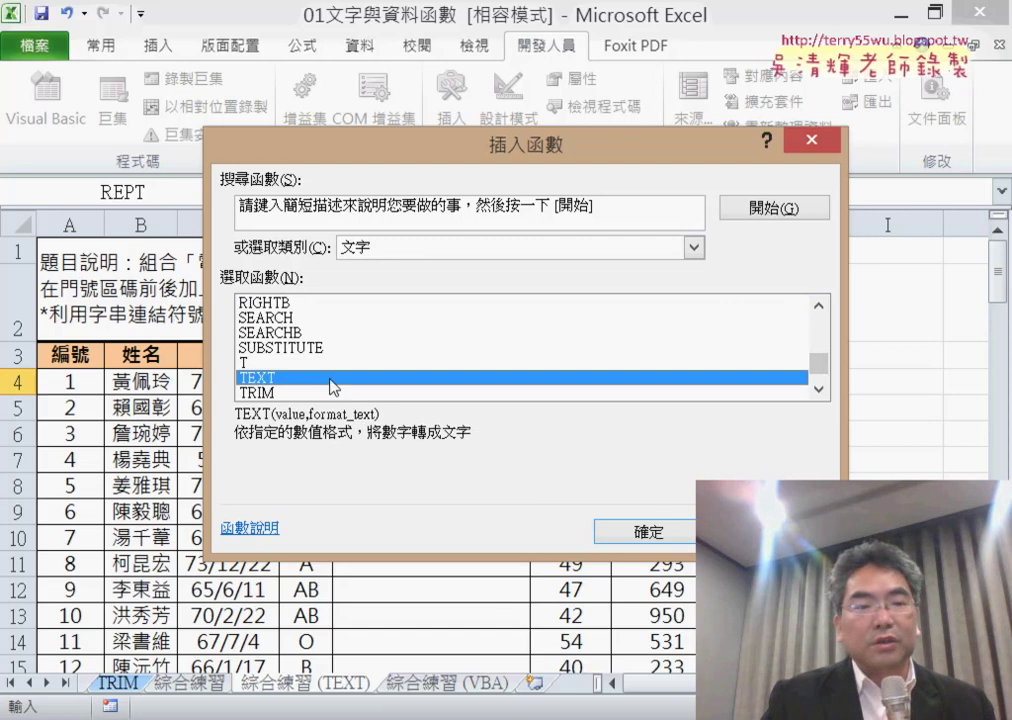
left_click(612, 530)
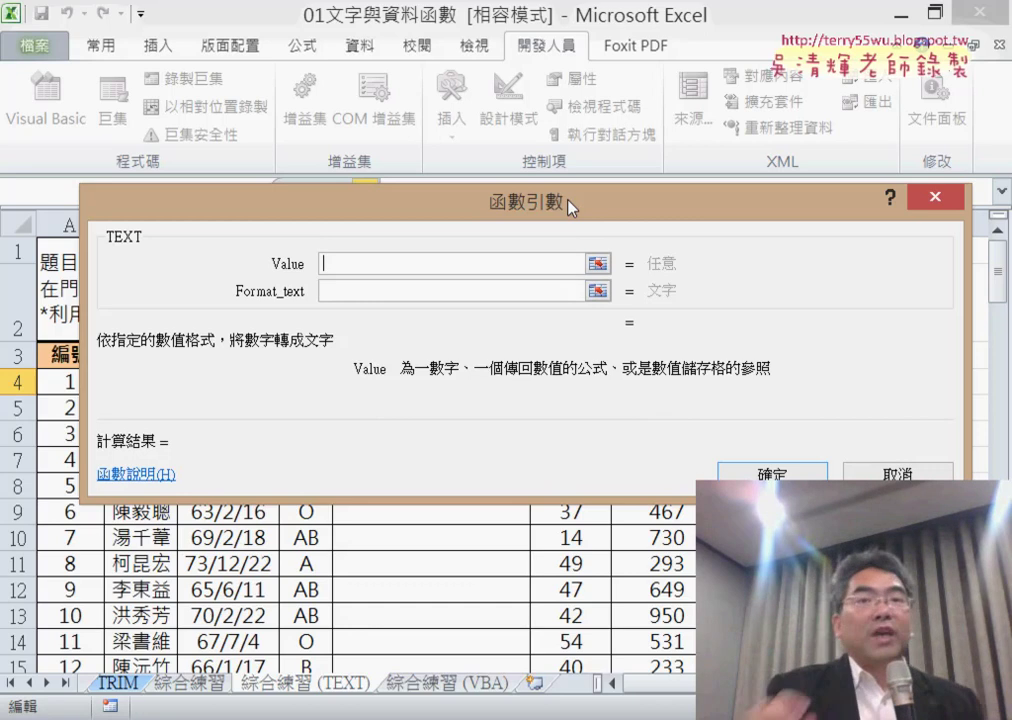
- Use cell G4 as the TEXT function's value argument
mouse_move(568, 207)
left_mouse_down()
mouse_move(582, 386)
mouse_move(609, 487)
left_mouse_up()
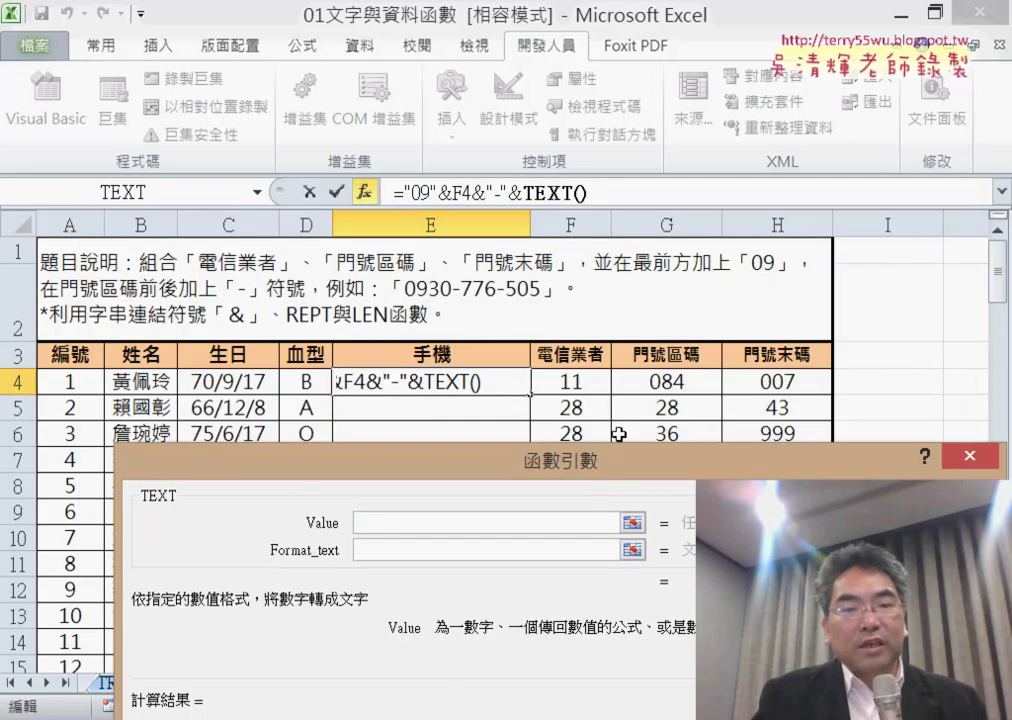
left_click(684, 384)
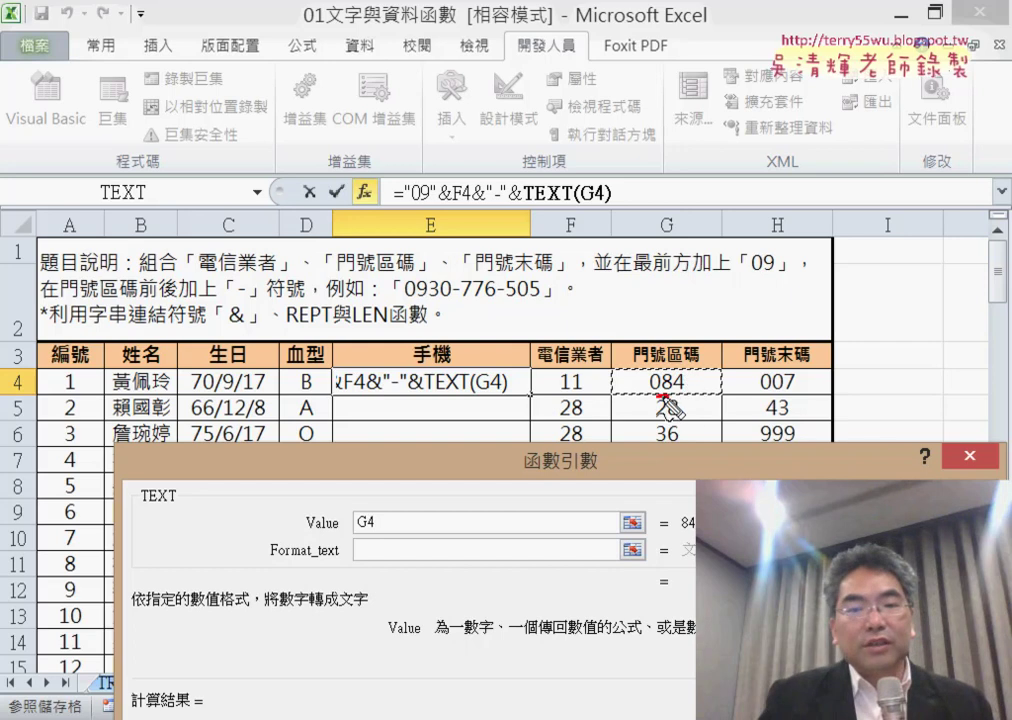
mouse_move(657, 399)
left_mouse_down()
mouse_move(680, 405)
mouse_move(688, 470)
left_mouse_up()
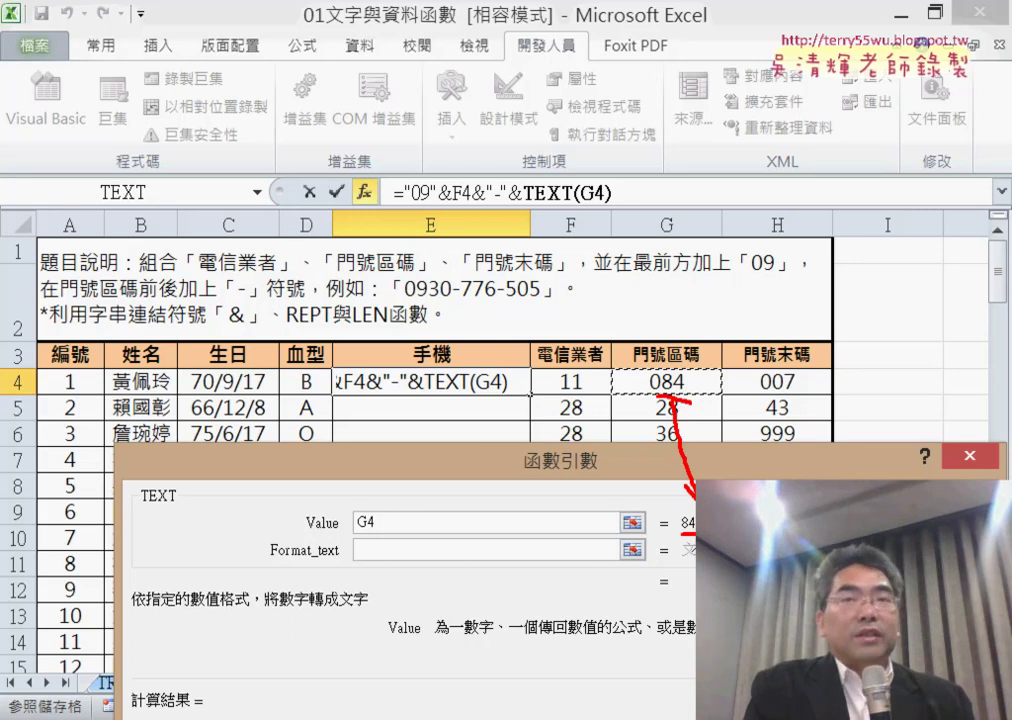
key("Escape")
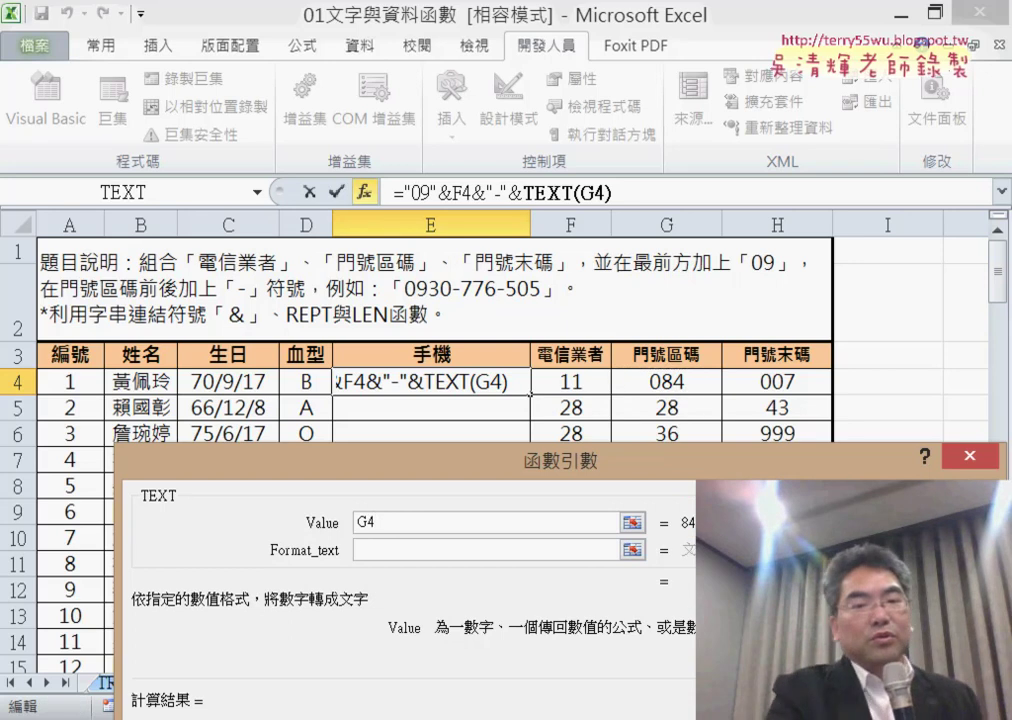
left_click(459, 552)
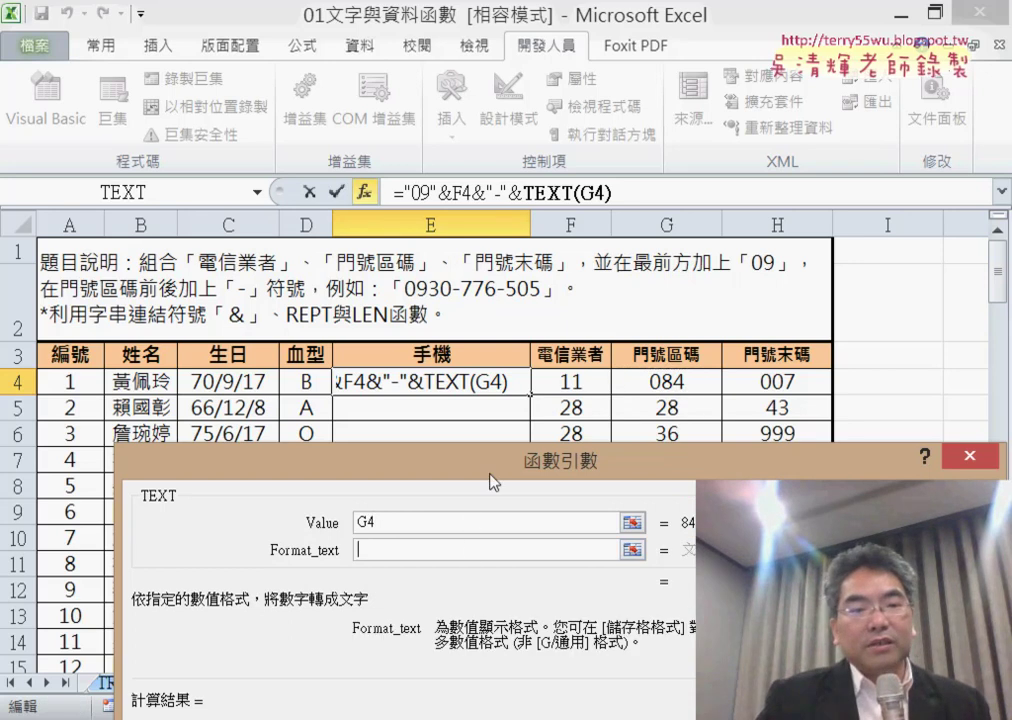
- Give TEXT the format "000" and commit E4's formula, showing 0911-084
left_click_drag(490, 473, 517, 231)
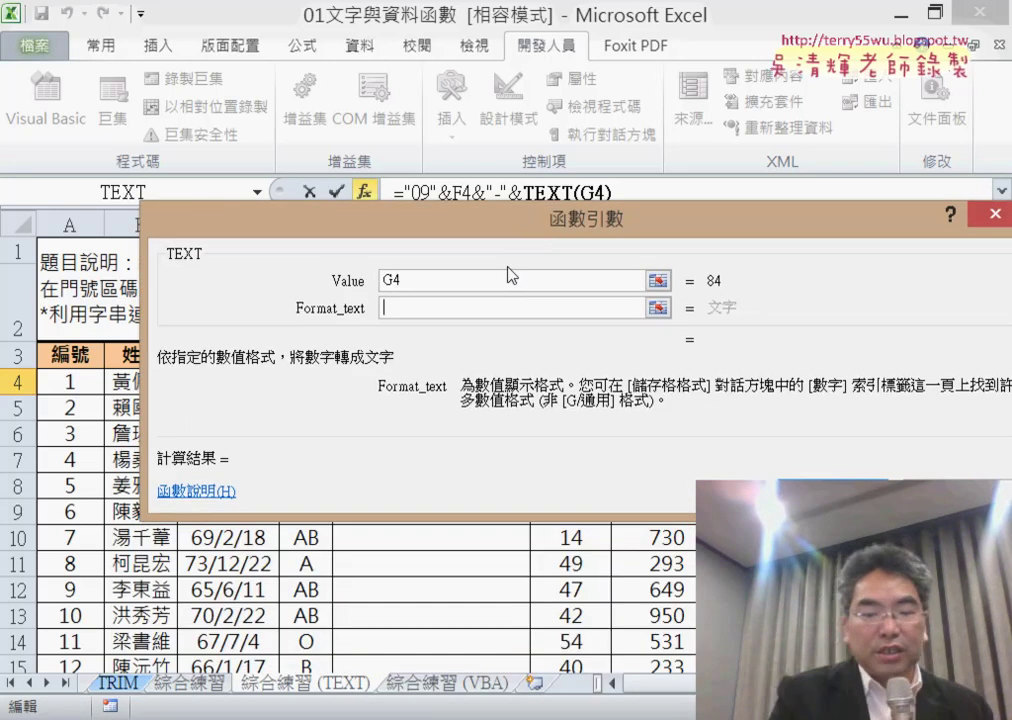
type("\"0")
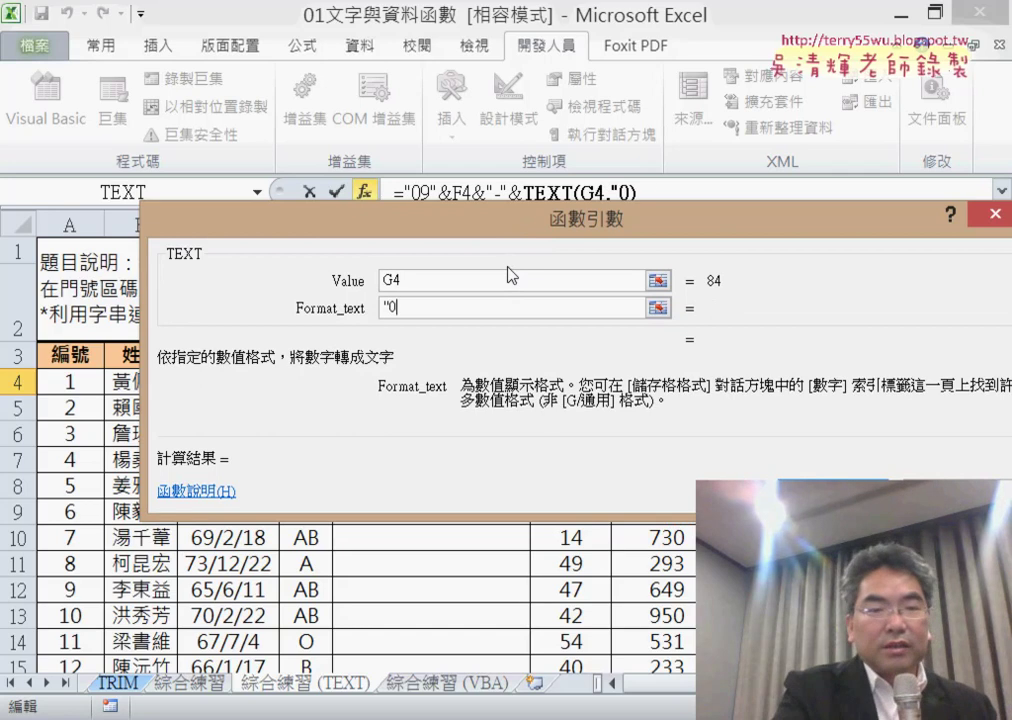
type("00\"")
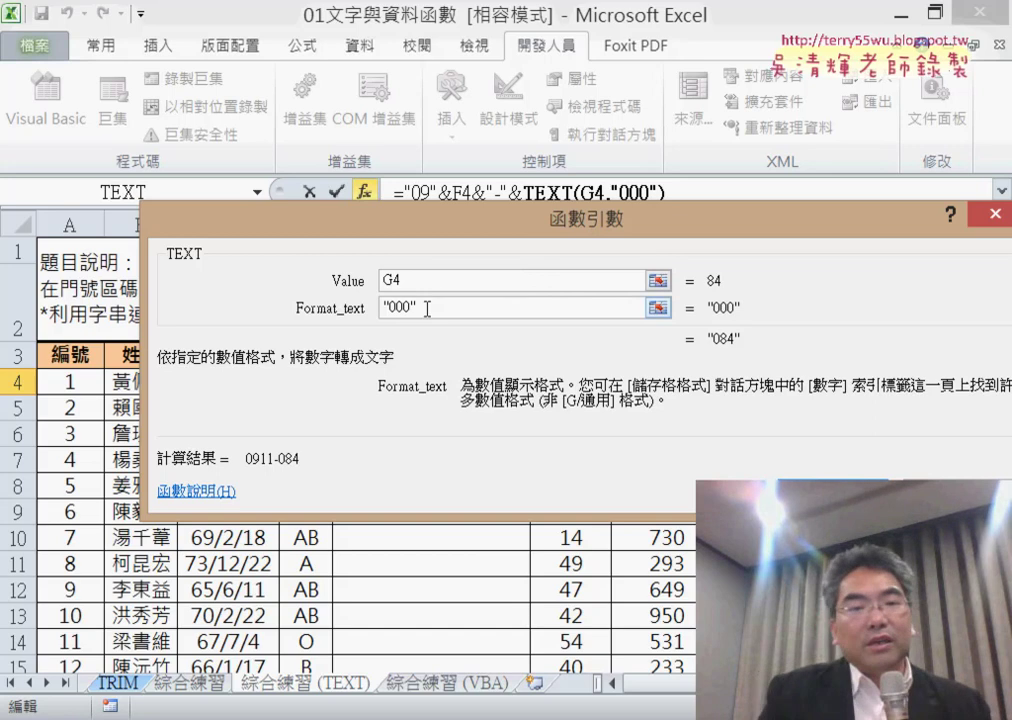
left_click_drag(427, 309, 381, 305)
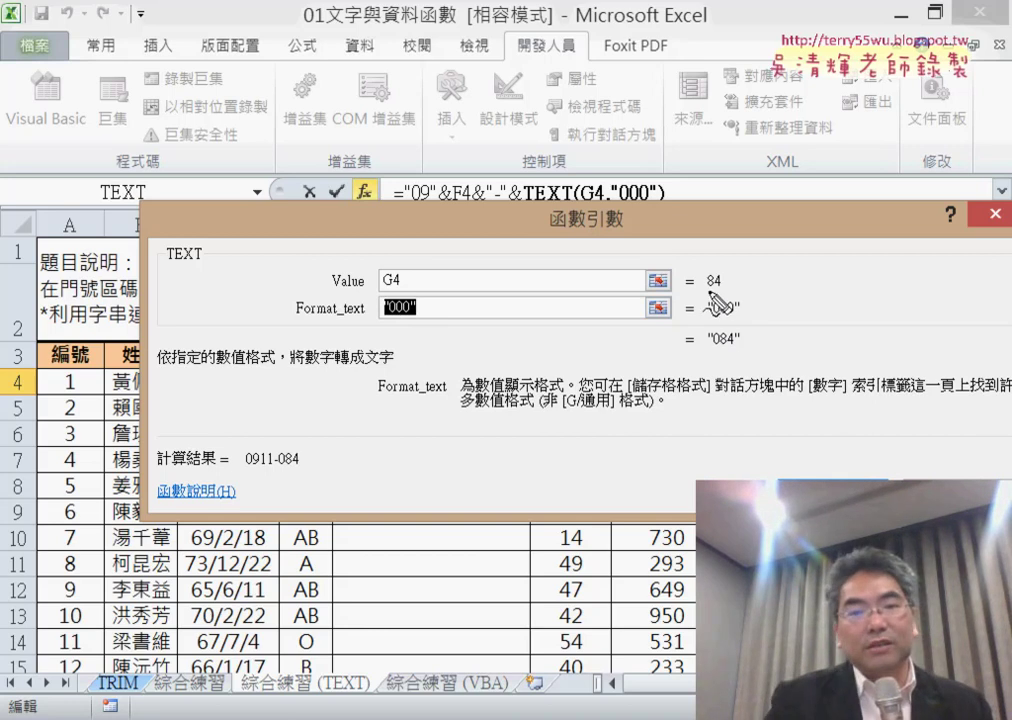
mouse_move(707, 291)
left_mouse_down()
mouse_move(722, 293)
mouse_move(736, 321)
left_mouse_up()
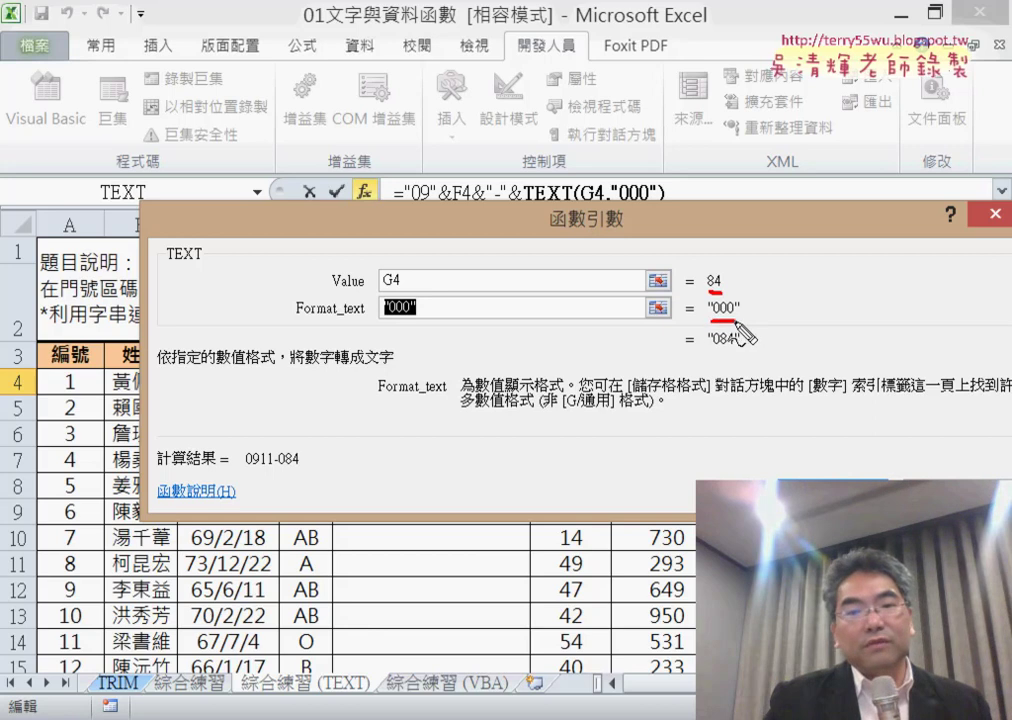
left_click_drag(387, 321, 418, 323)
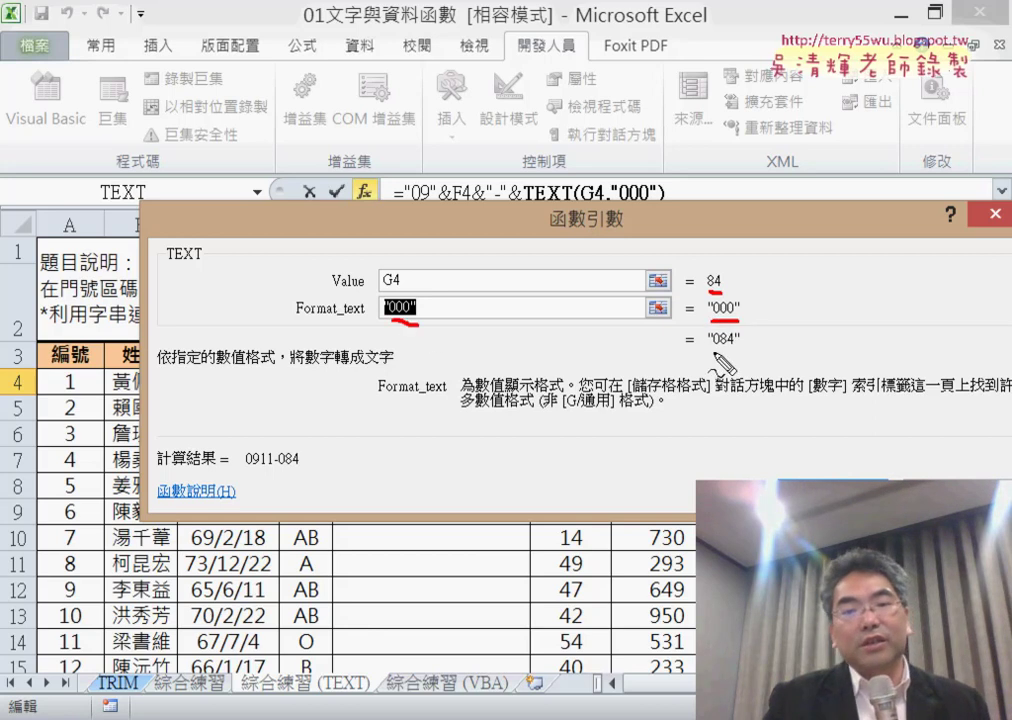
left_click_drag(708, 350, 740, 349)
mouse_move(740, 284)
left_mouse_down()
mouse_move(765, 347)
mouse_move(753, 352)
left_mouse_up()
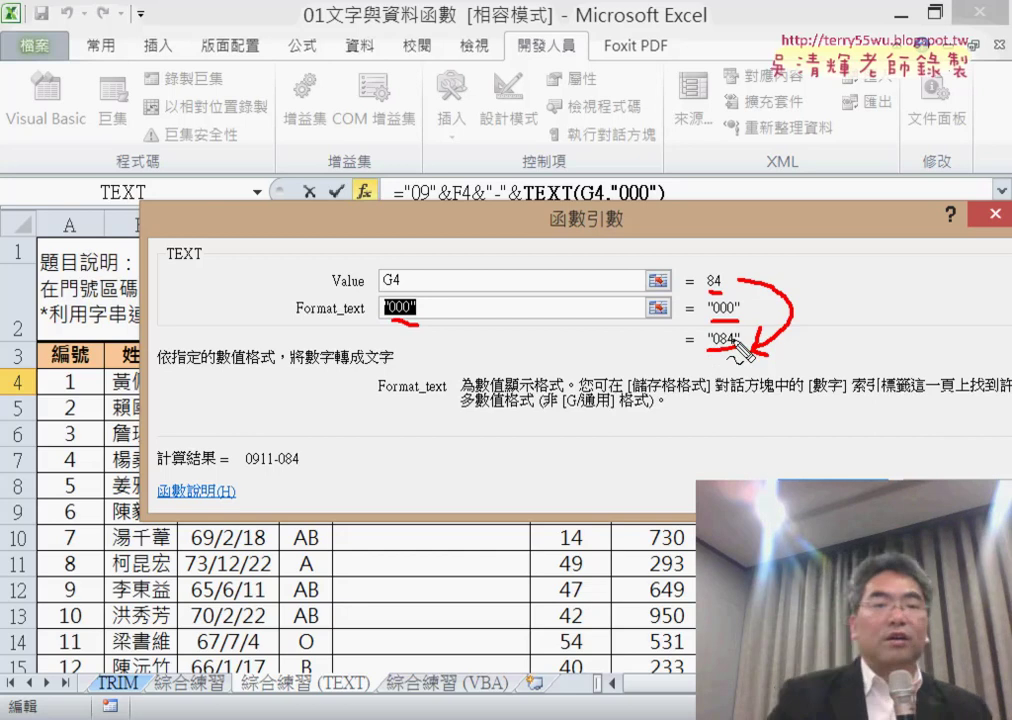
key("Escape")
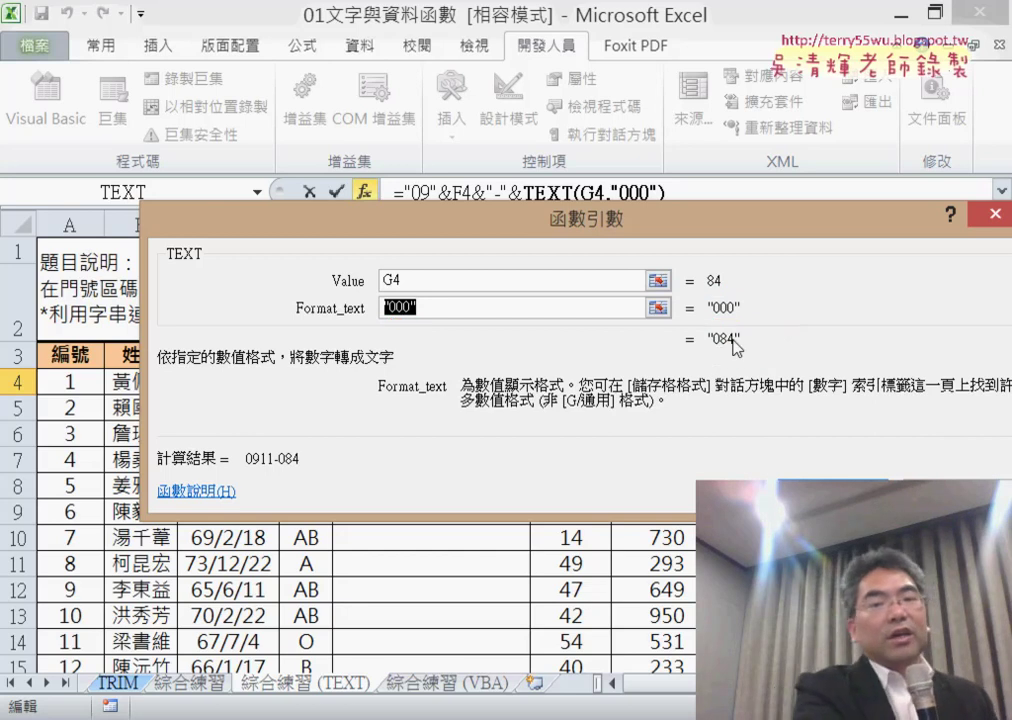
key("Return")
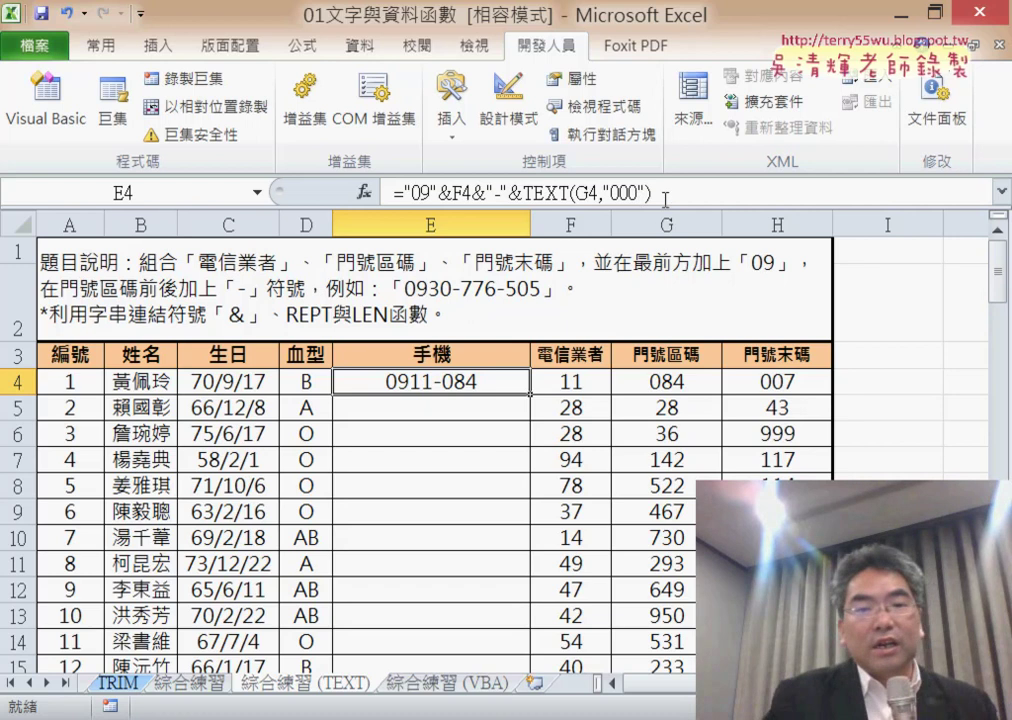
- Append &"-"&TEXT(H4,"000") to E4's formula and fill it down column E
mouse_move(638, 193)
left_mouse_down()
mouse_move(395, 193)
mouse_move(451, 193)
left_mouse_up()
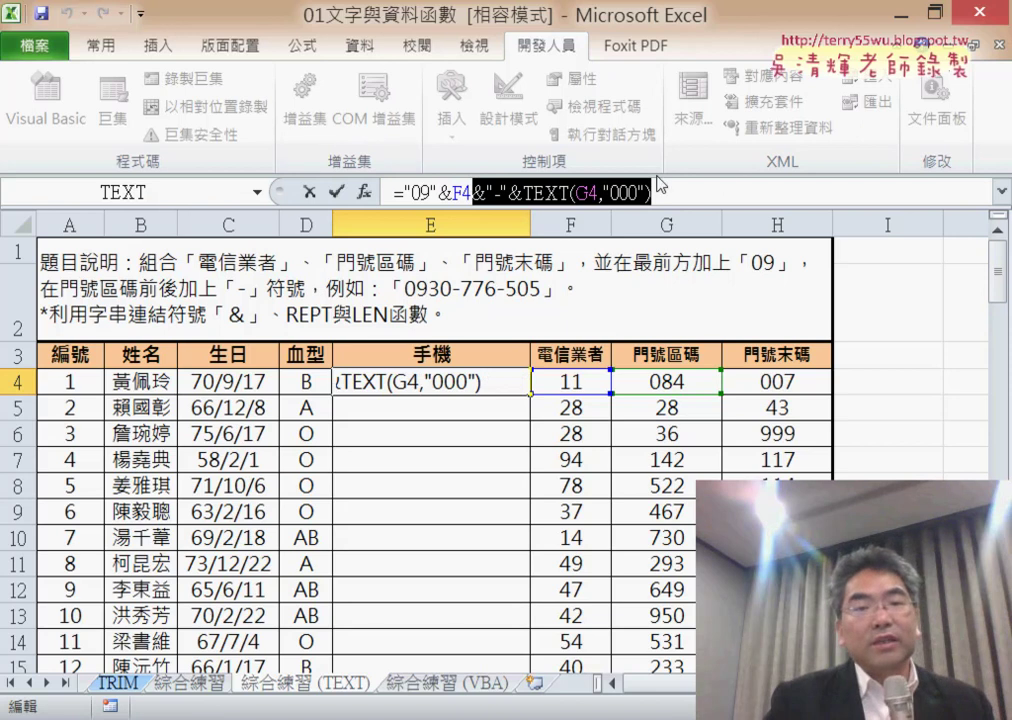
left_click(720, 195)
key("ctrl+v")
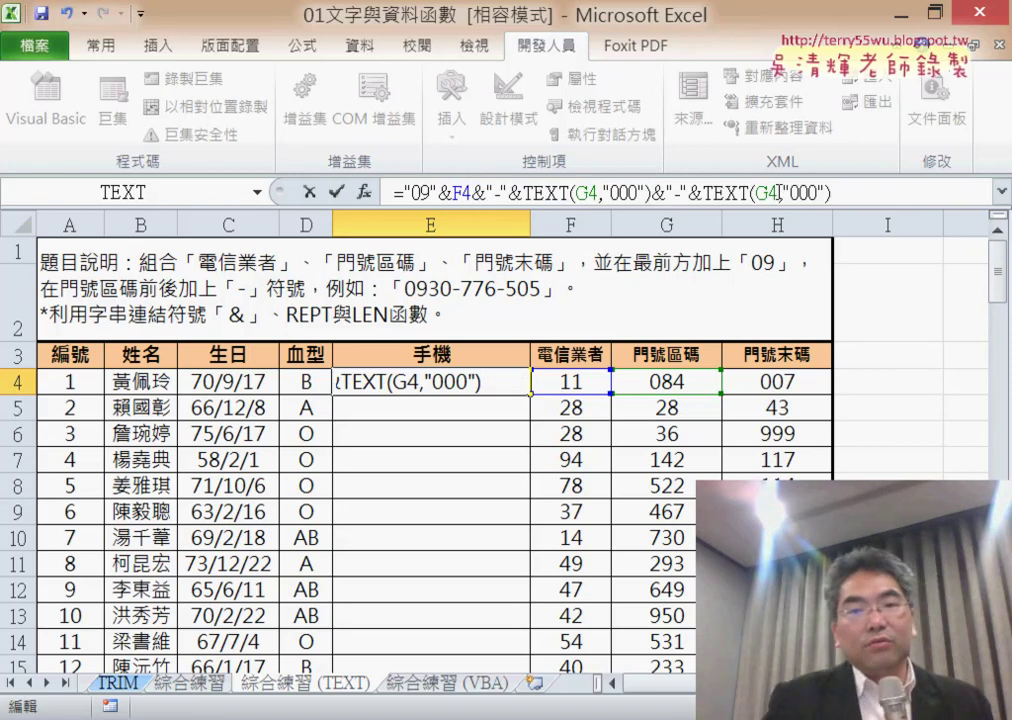
left_click_drag(779, 193, 757, 193)
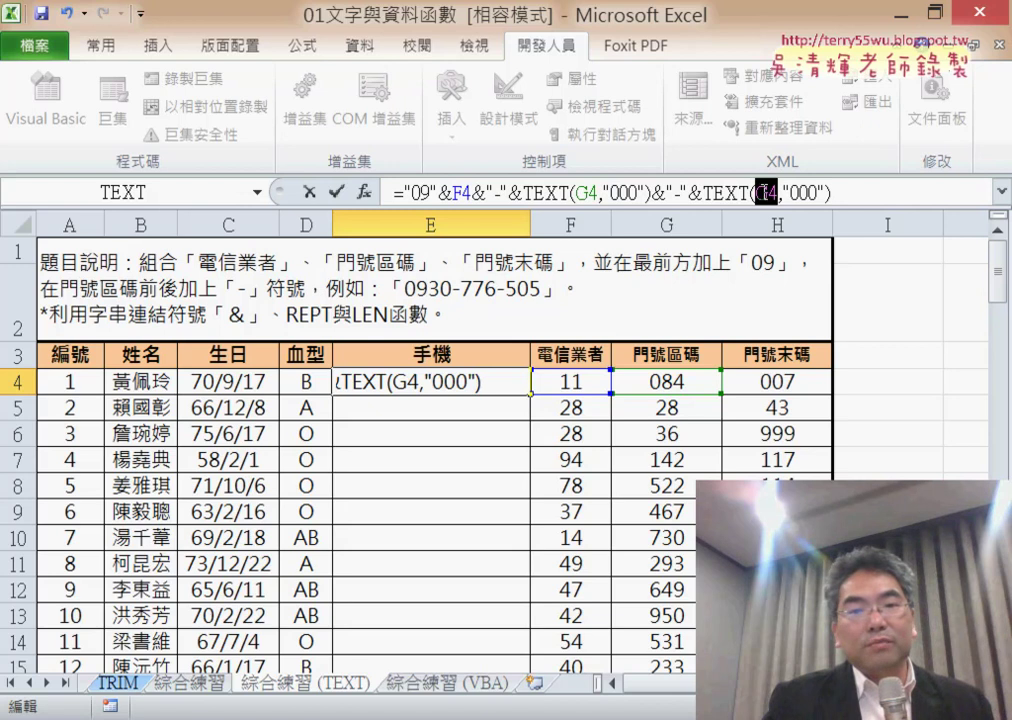
left_click(788, 380)
left_click(336, 191)
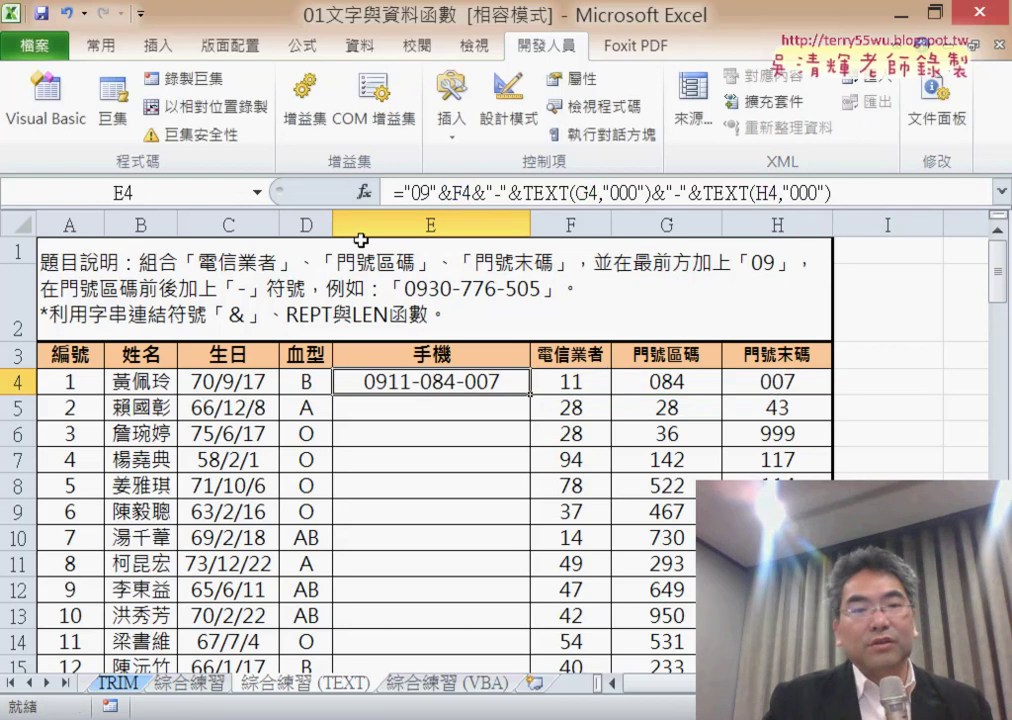
double_click(530, 394)
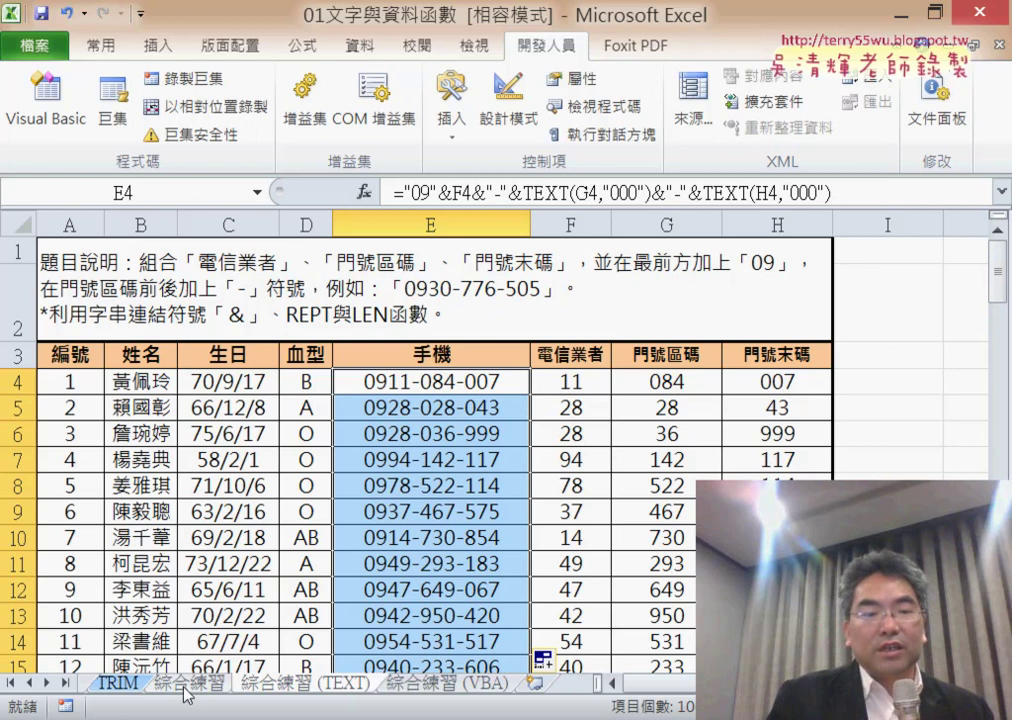
- Undo to show the REPT-based phone formula, then go to the 綜合練習 (VBA) sheet
key("ctrl+z")
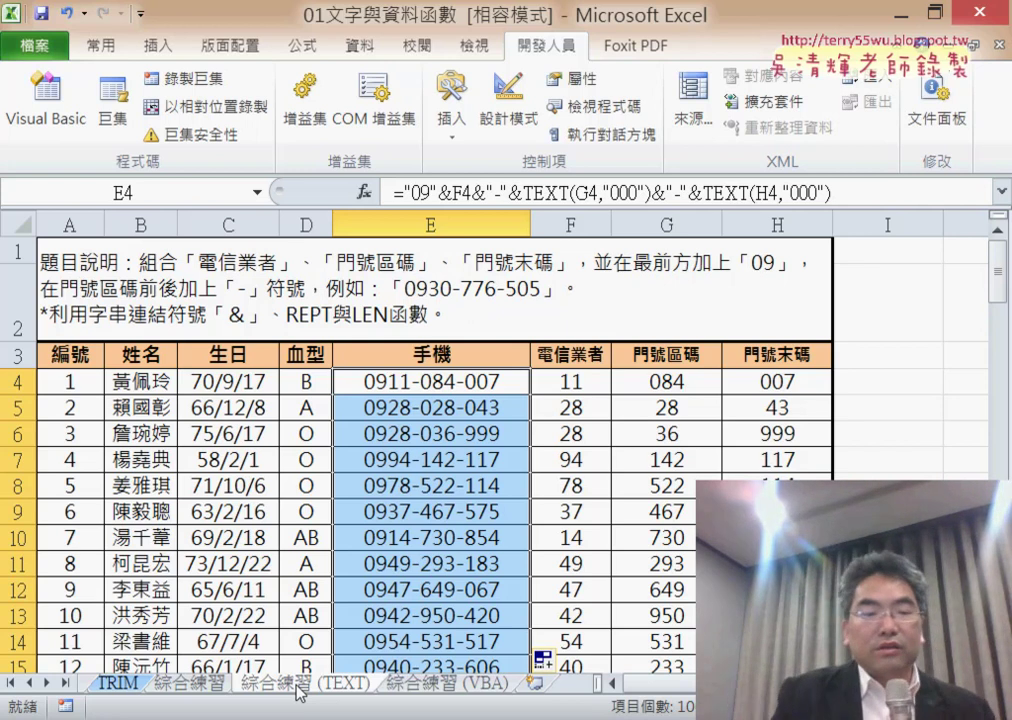
left_click(433, 686)
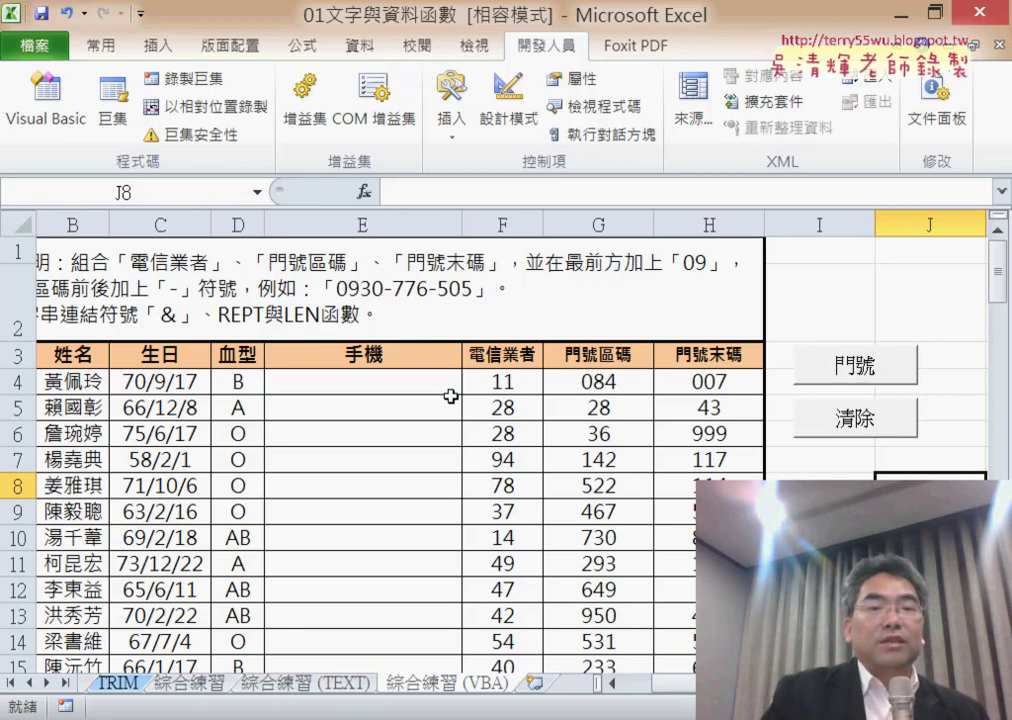
left_click(857, 376)
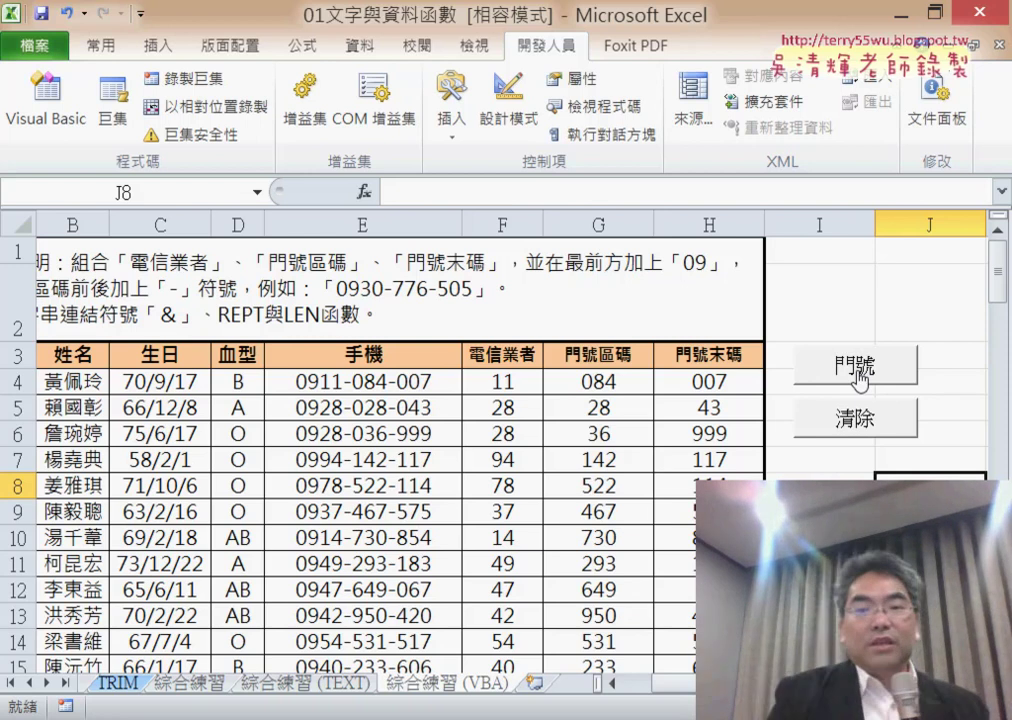
left_click(856, 418)
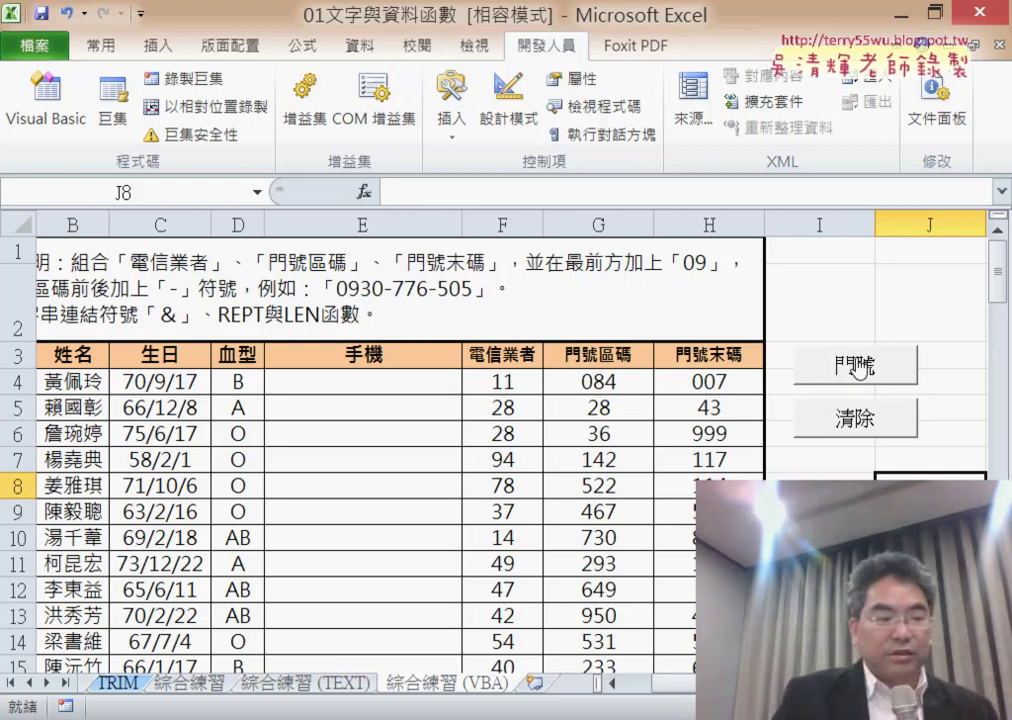
- Insert the user-defined 手機 function into cell E4
left_click(390, 386)
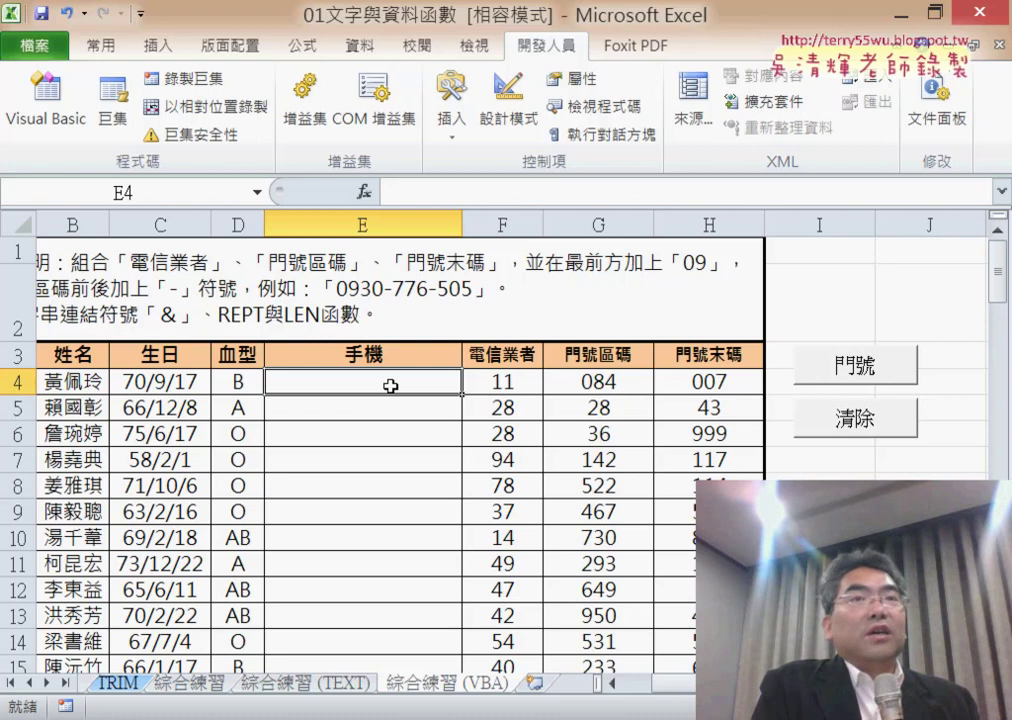
left_click(365, 191)
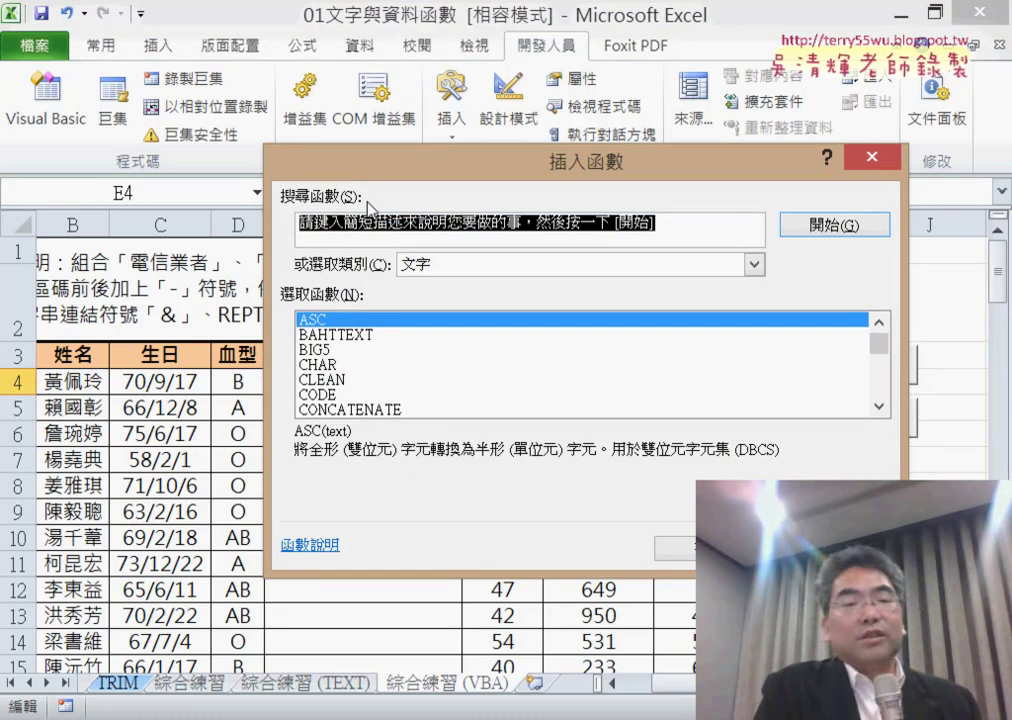
left_click(447, 266)
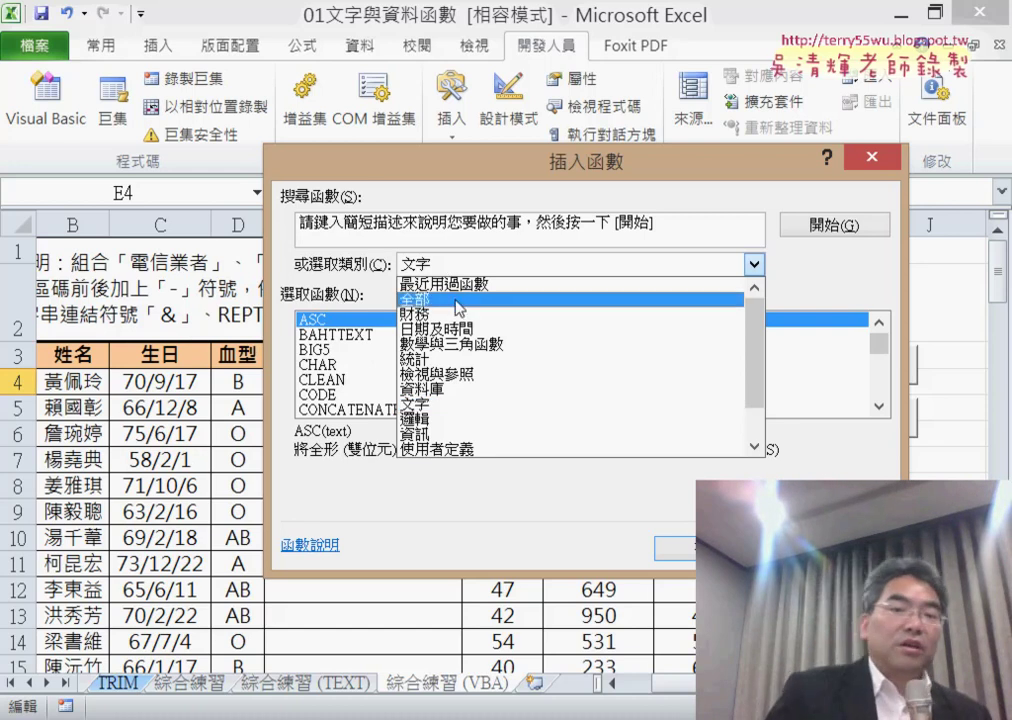
left_click(465, 450)
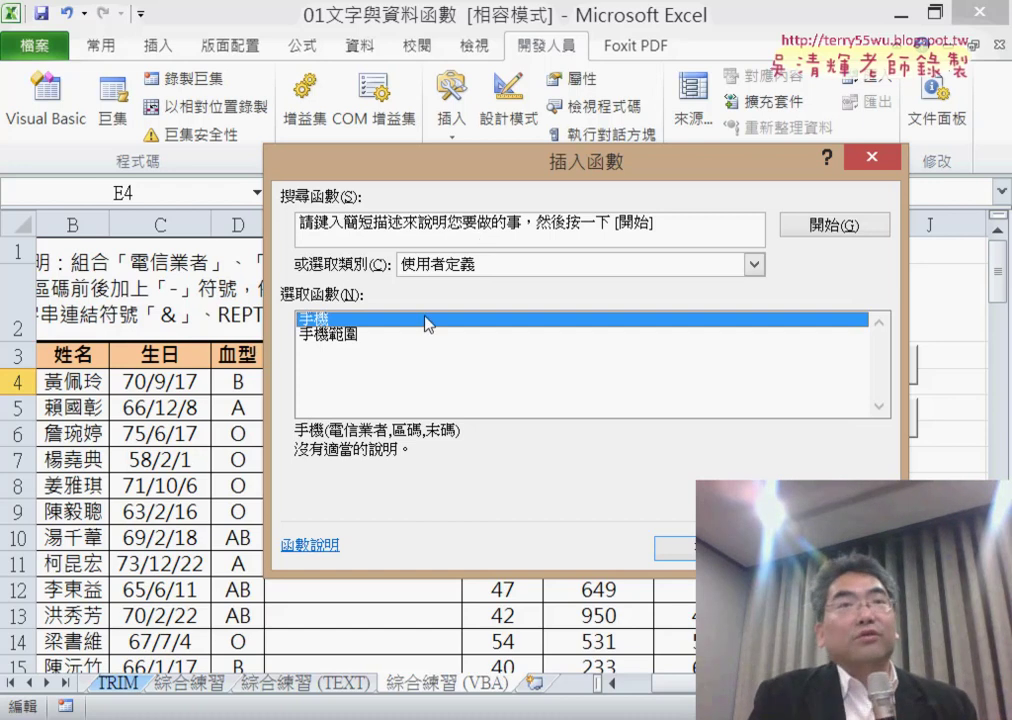
left_click(672, 548)
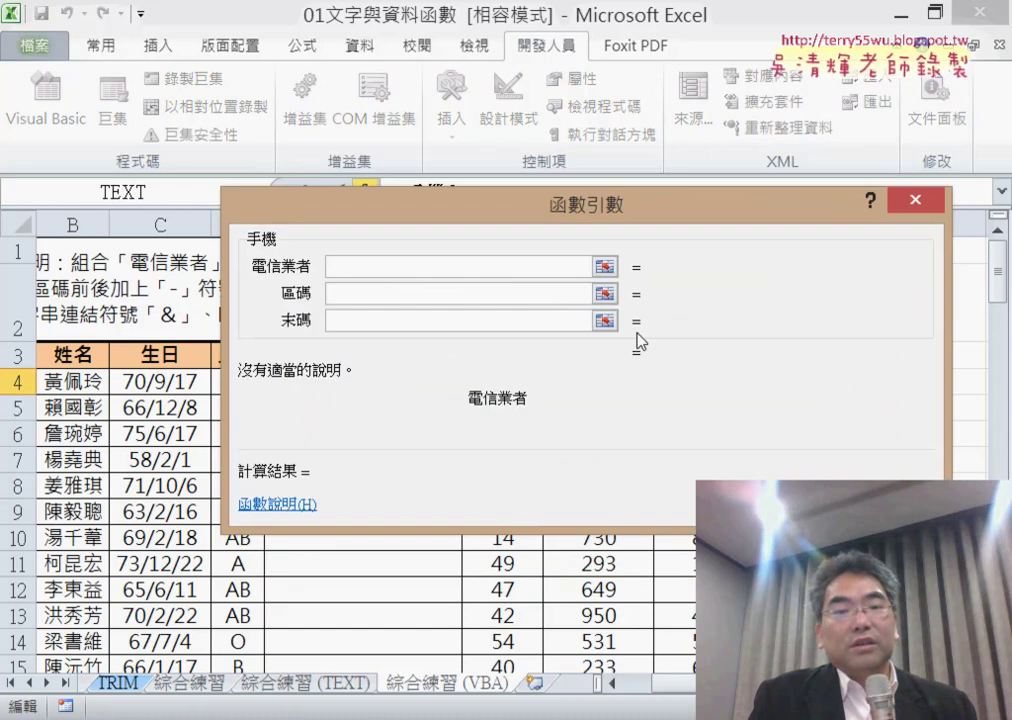
left_click_drag(637, 340, 678, 557)
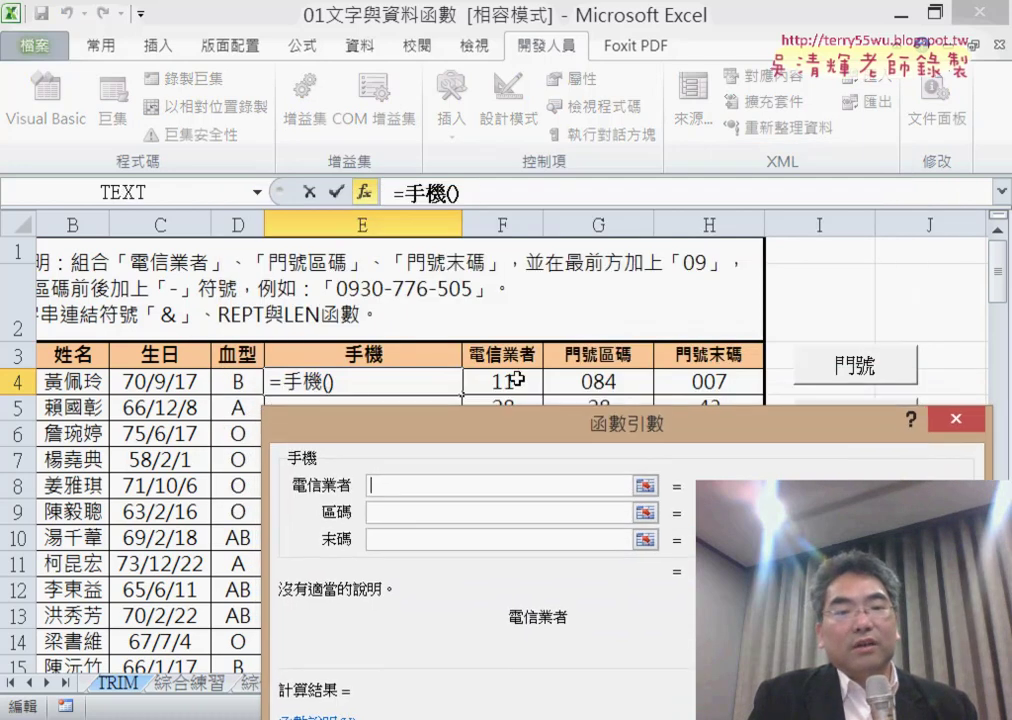
left_click(517, 378)
left_click(422, 514)
left_click(630, 387)
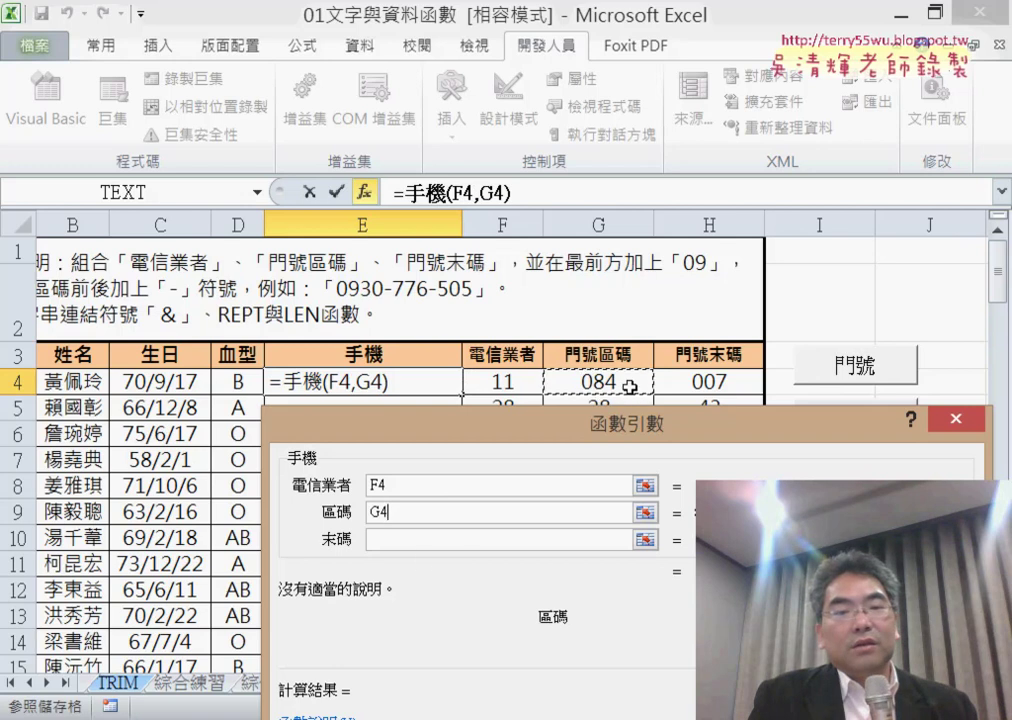
key("Tab")
left_click(712, 381)
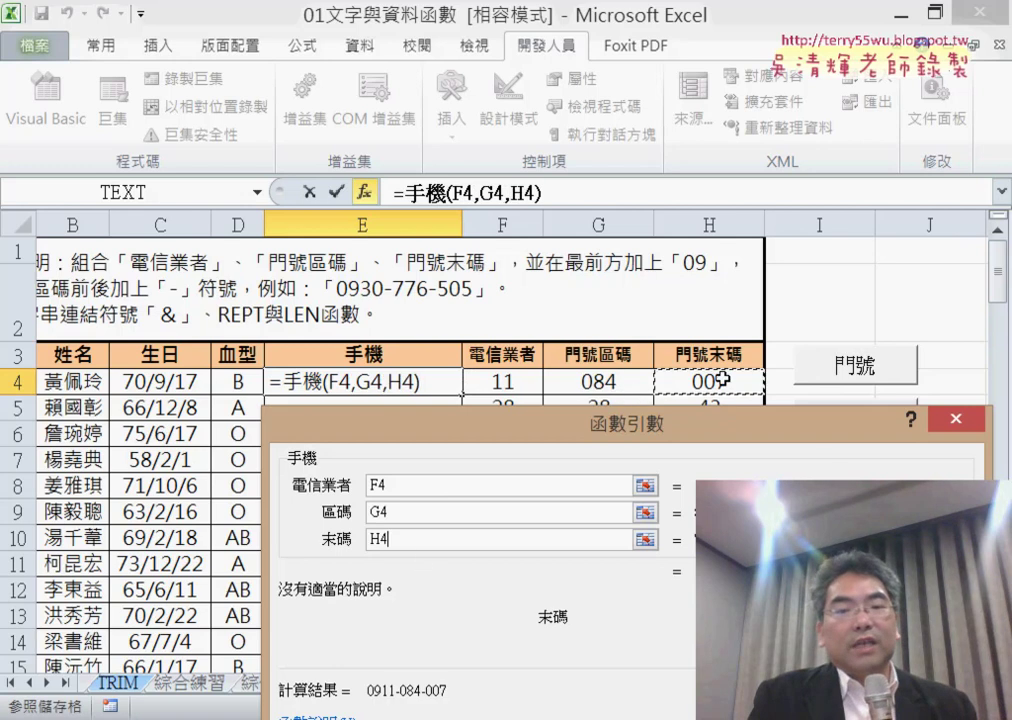
left_click_drag(818, 425, 820, 323)
key("Return")
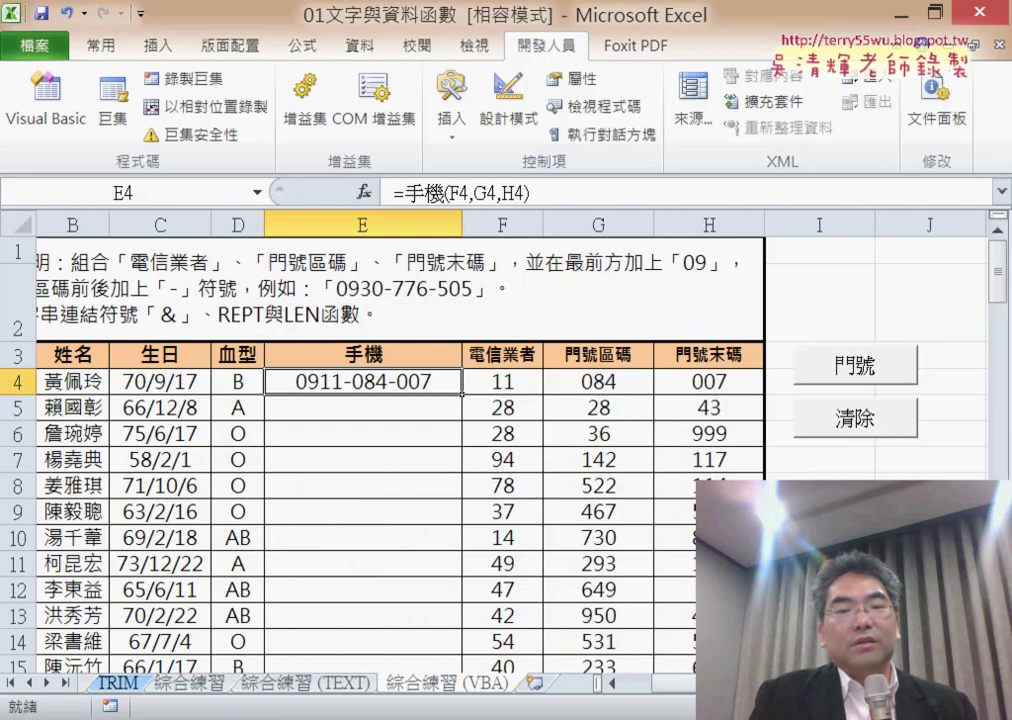
- Fill the 手機 formula down column E, then delete E4:E15 and reselect E4
double_click(462, 397)
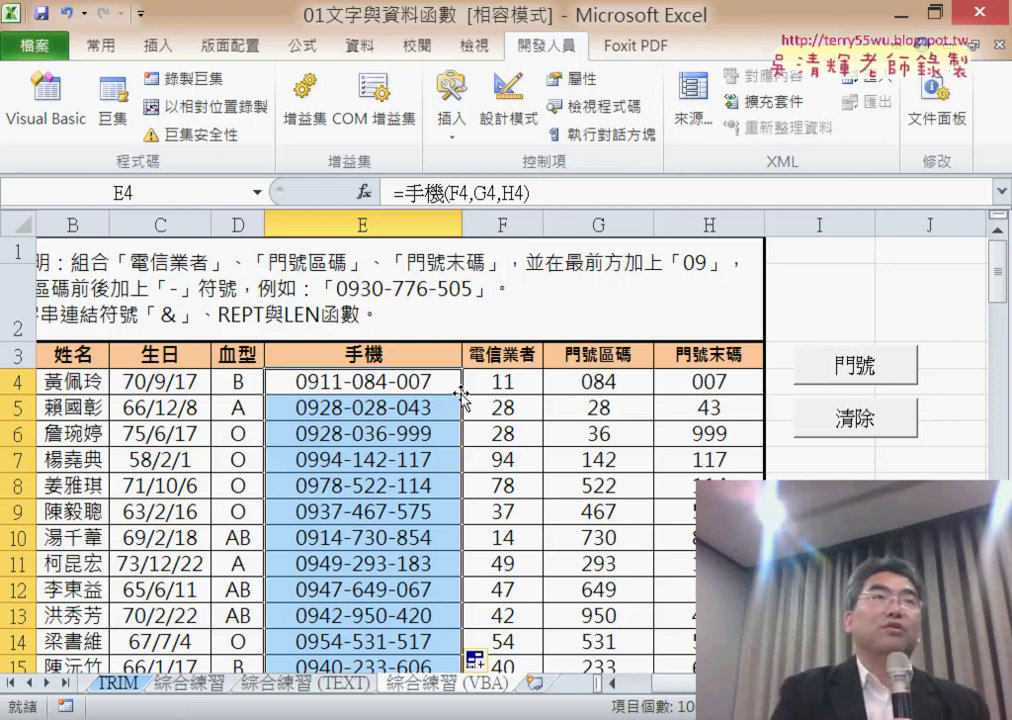
key("Delete")
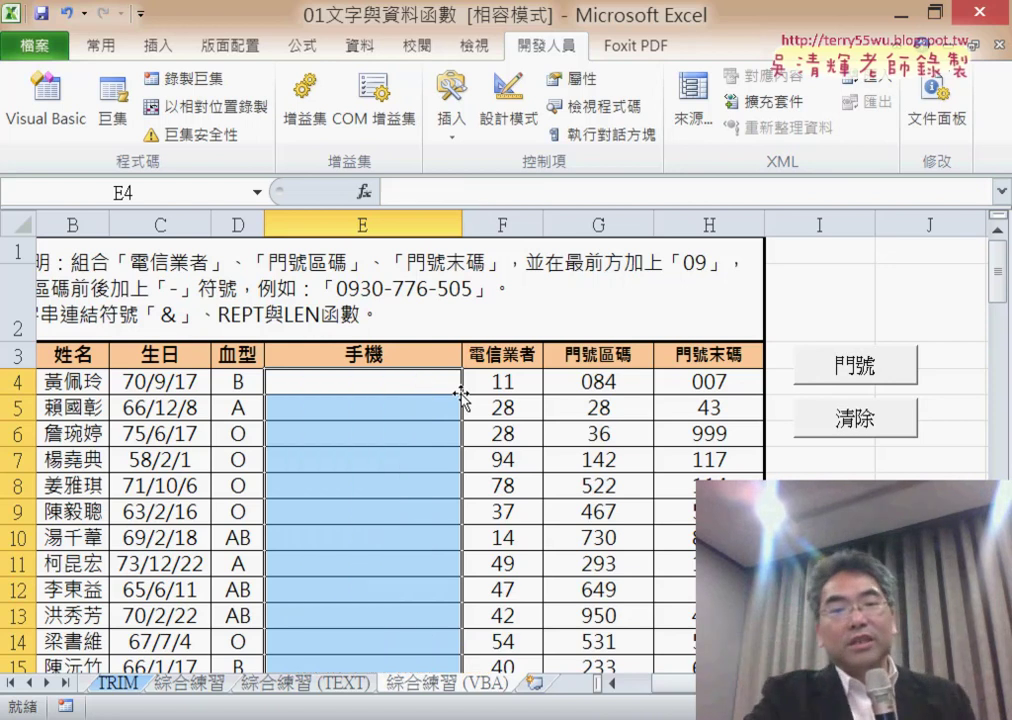
left_click(443, 385)
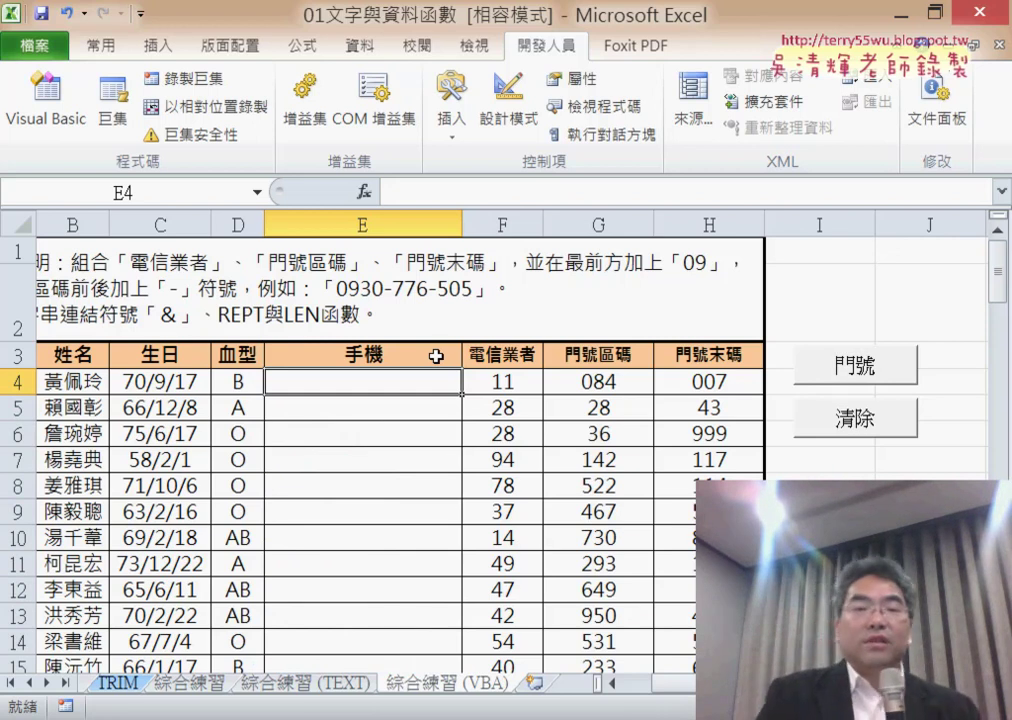
- Enter =手機範圍(F4:H4) in E4 and fill it down the phone column
left_click(364, 192)
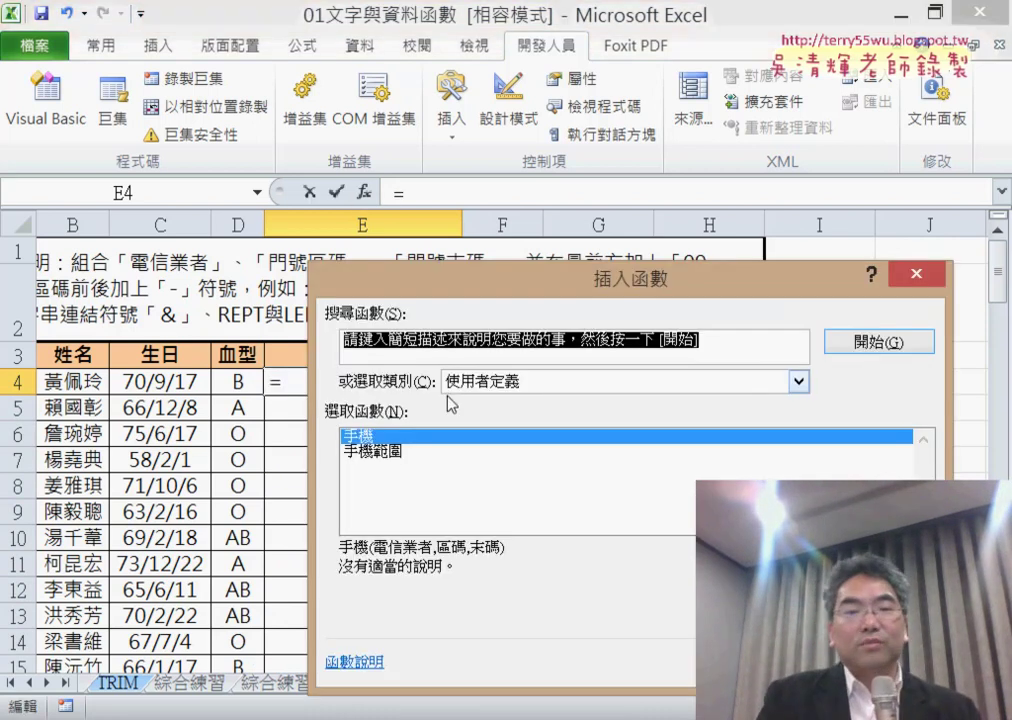
left_click(376, 452)
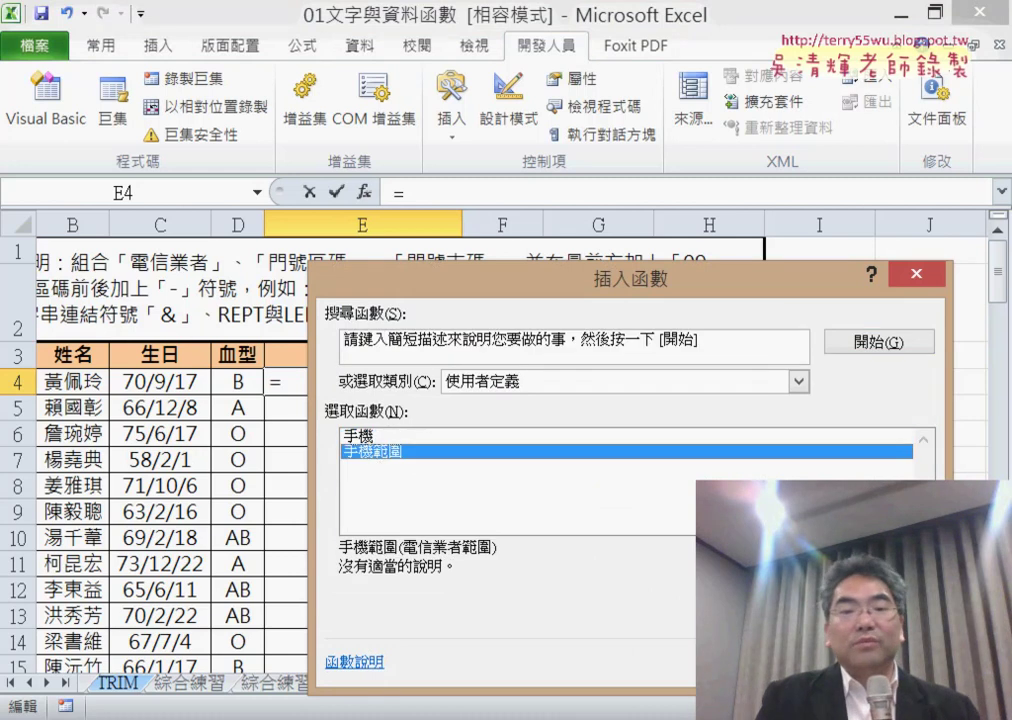
key("Return")
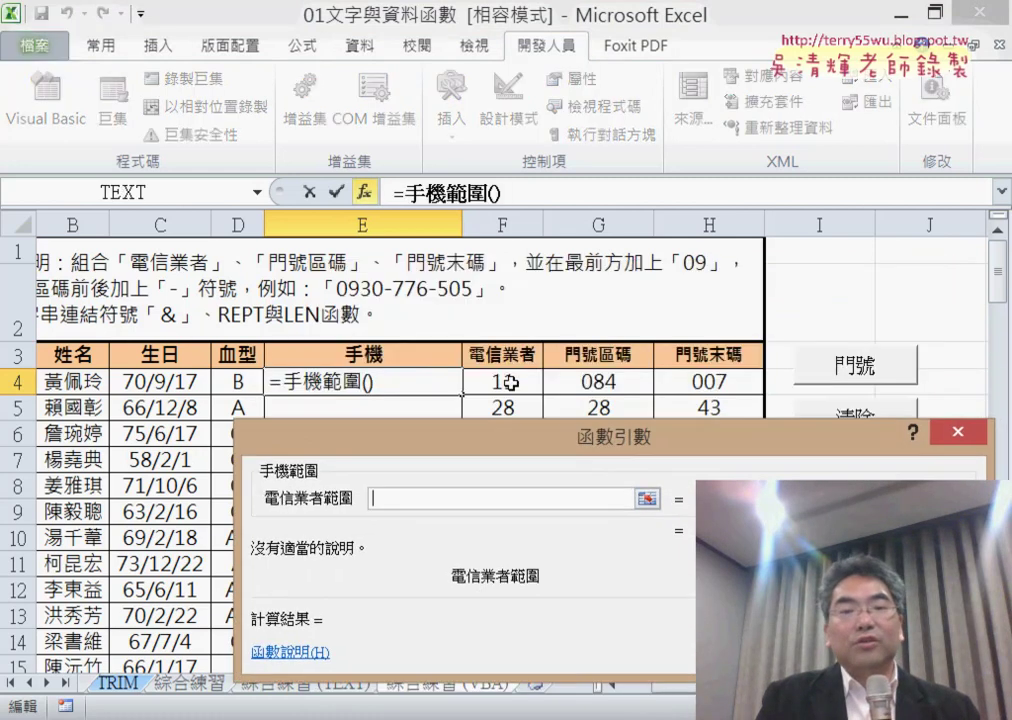
left_click_drag(470, 382, 709, 375)
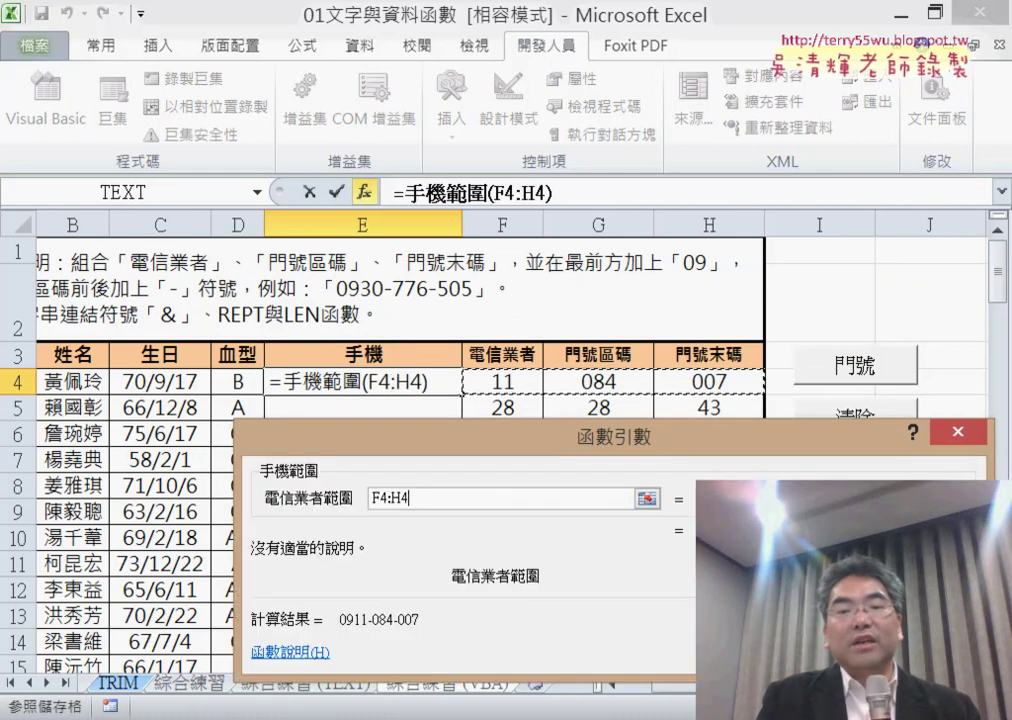
key("Return")
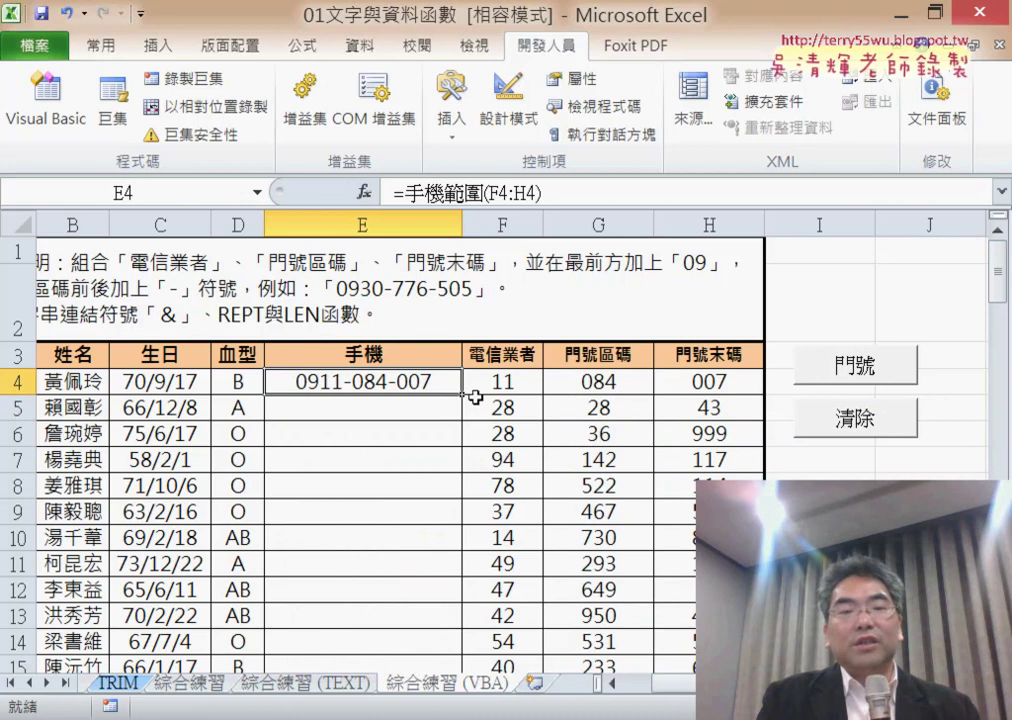
double_click(461, 393)
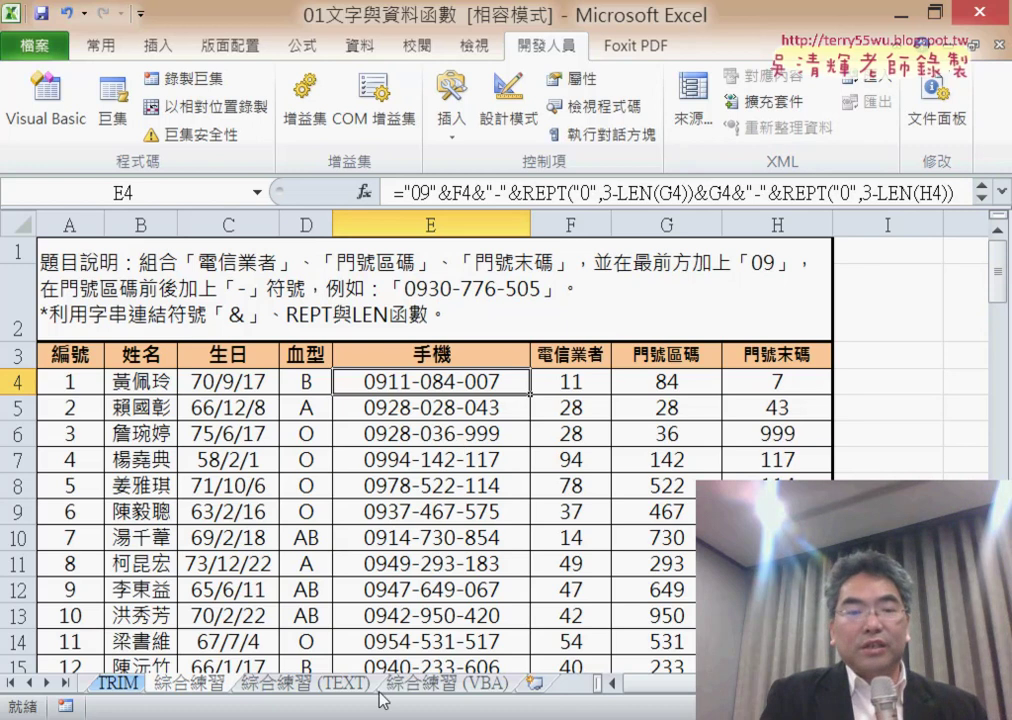
- Look over the other practice sheets, then minimize Excel and Word to reveal the 01_文字與資料函數 folder
key("ctrl+Page_Down")
left_click(458, 688)
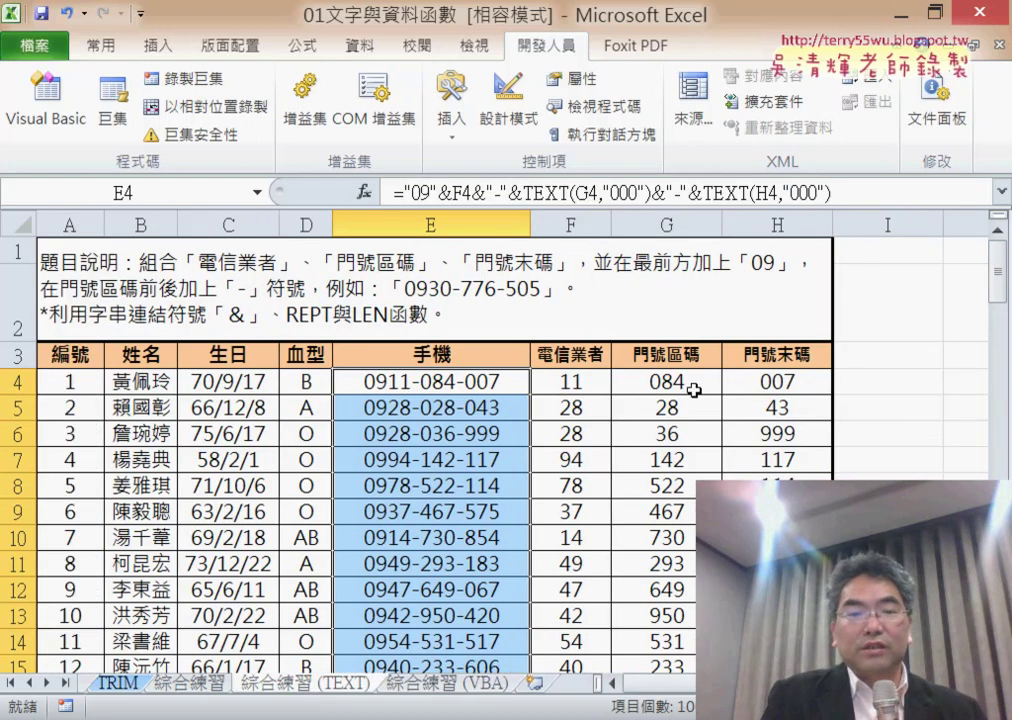
left_click(903, 20)
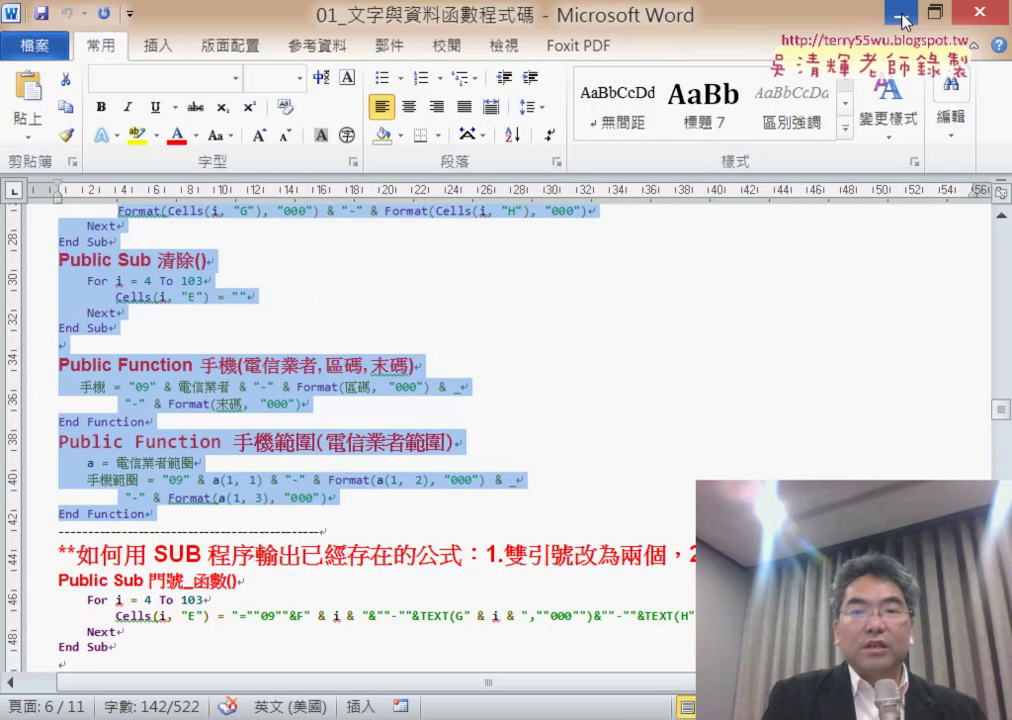
left_click(903, 20)
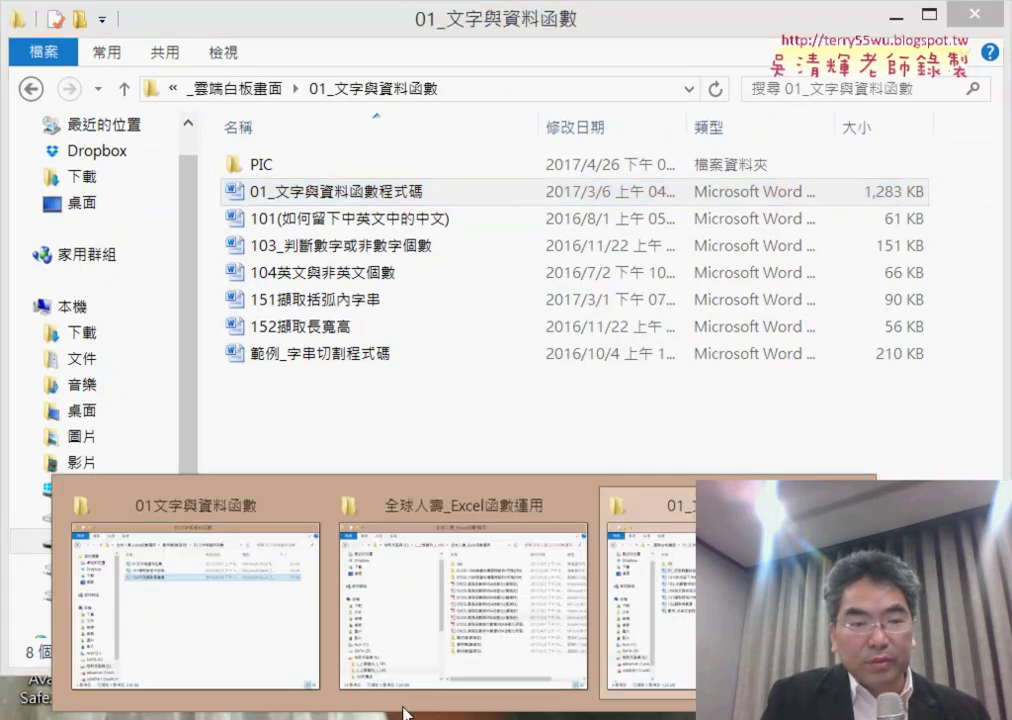
- Open the 151擷取括弧中字串 workbook from the Excel examples folder window
left_click(420, 640)
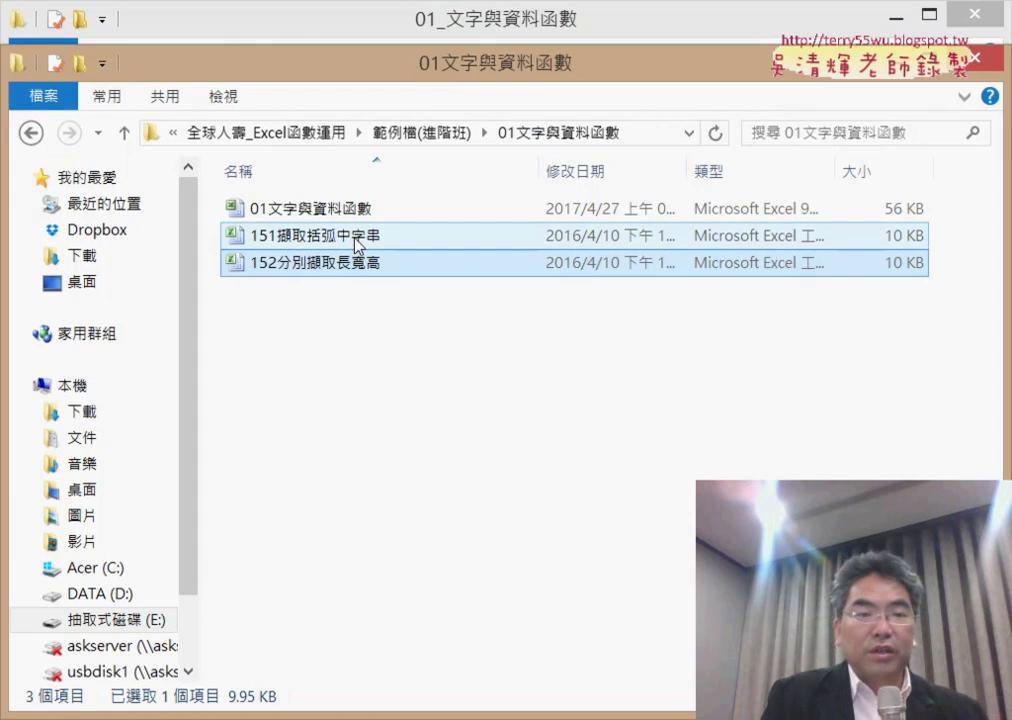
left_click(357, 238)
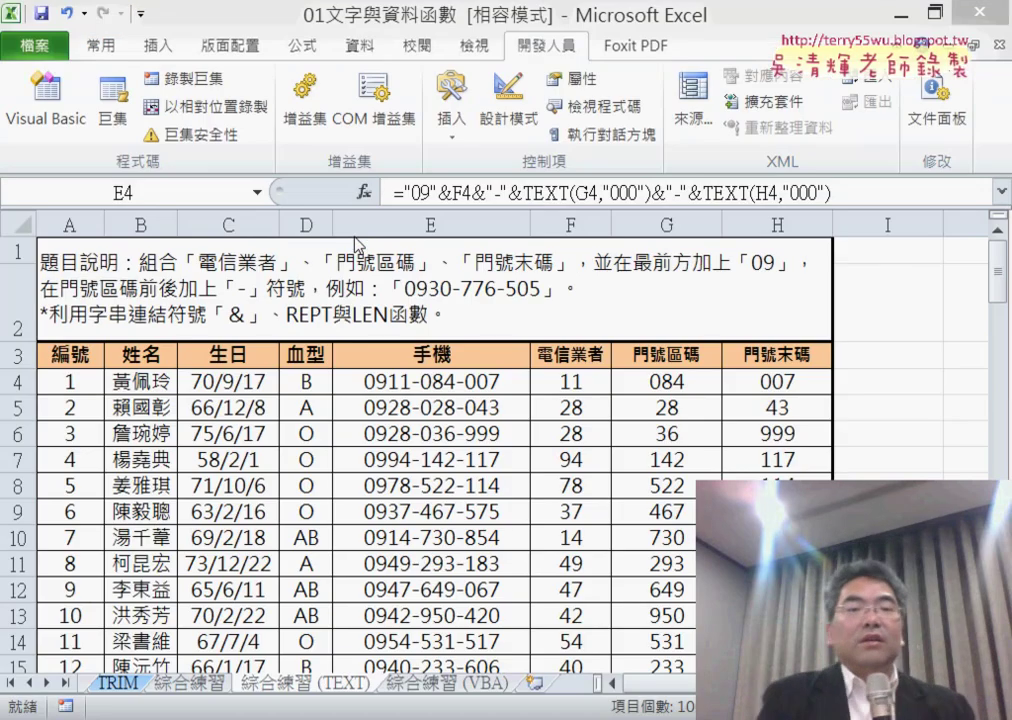
key("ctrl+shift+Down")
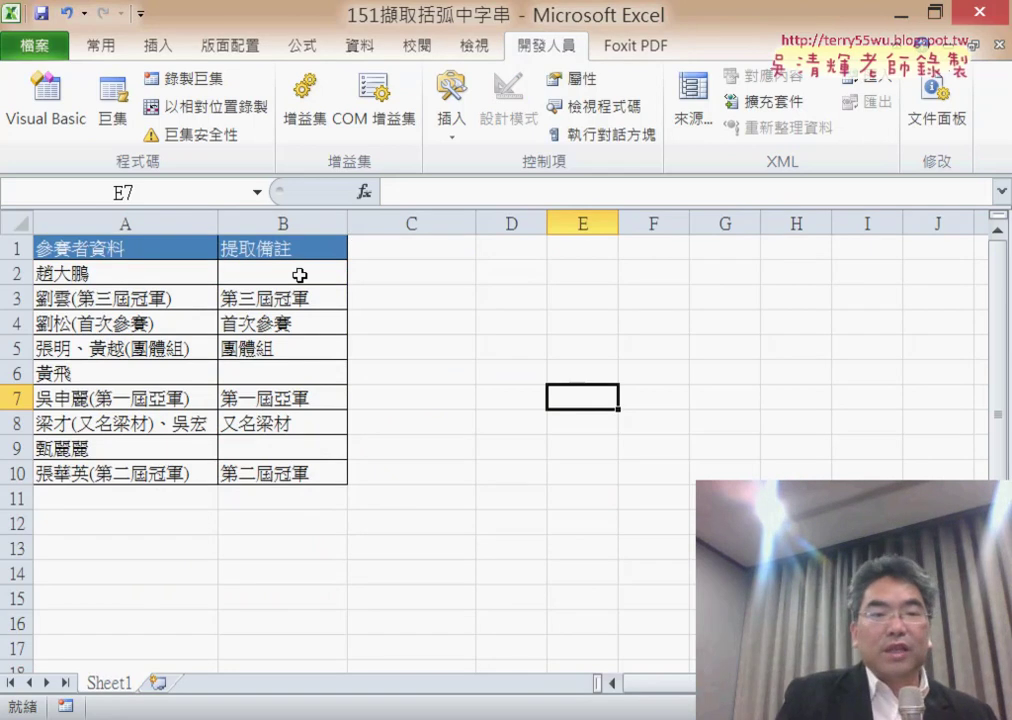
- Delete the IFERROR/MID bracket-extraction formulas from B2:B10, keeping the 參賽者資料 entries in column A
mouse_move(300, 275)
left_mouse_down()
mouse_move(328, 395)
mouse_move(316, 478)
left_mouse_up()
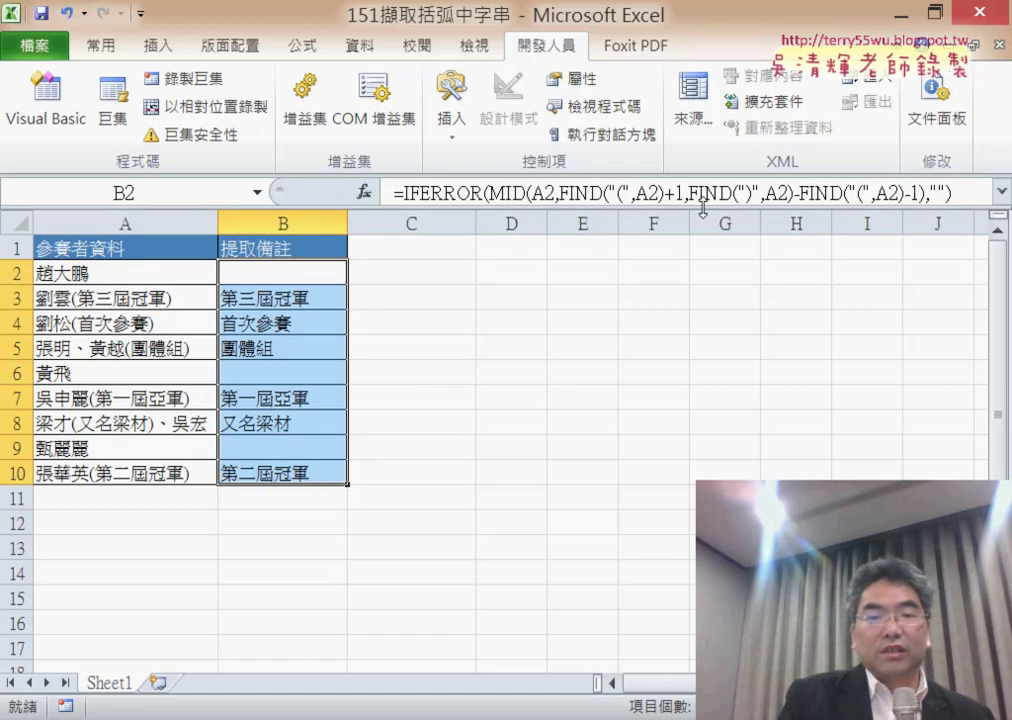
left_click(1001, 191)
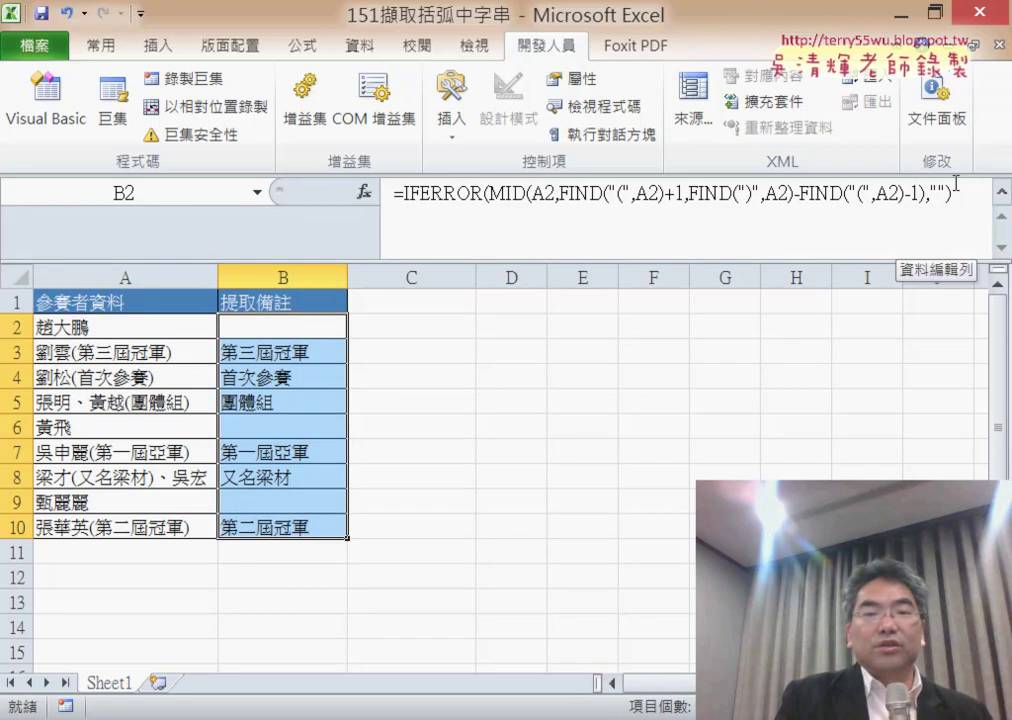
left_click_drag(318, 325, 312, 526)
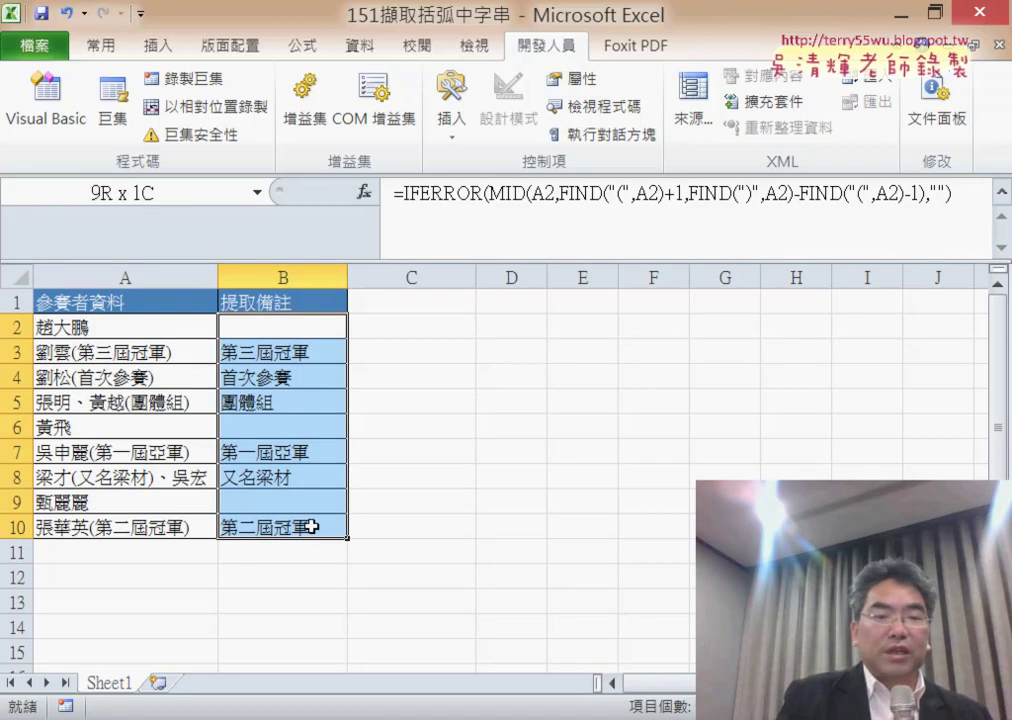
key("Delete")
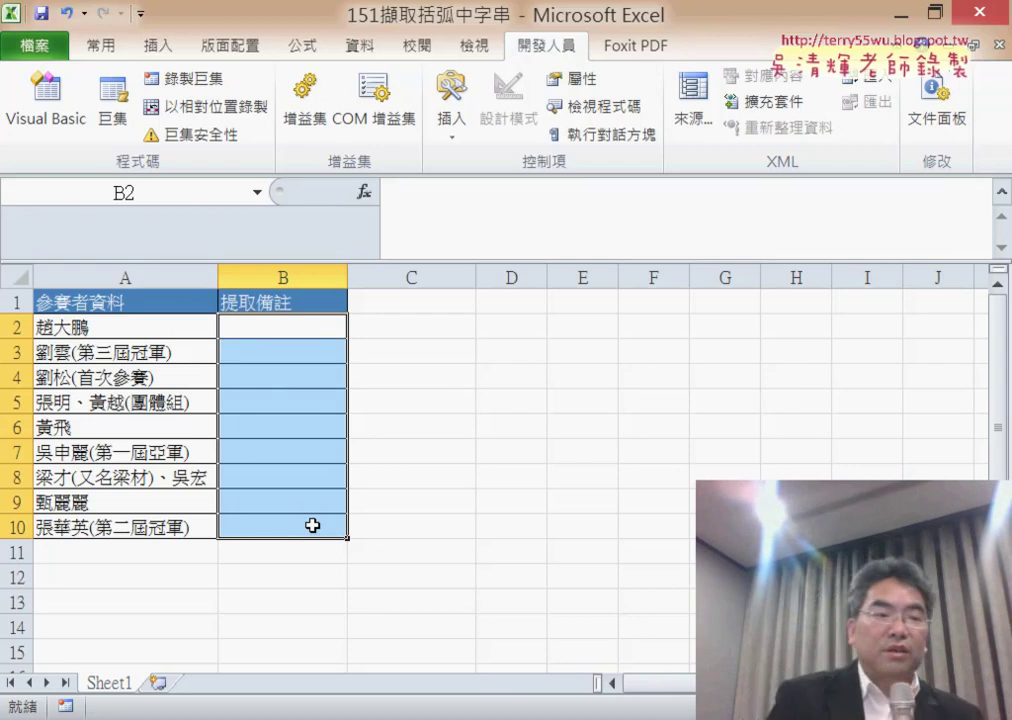
left_click(128, 275)
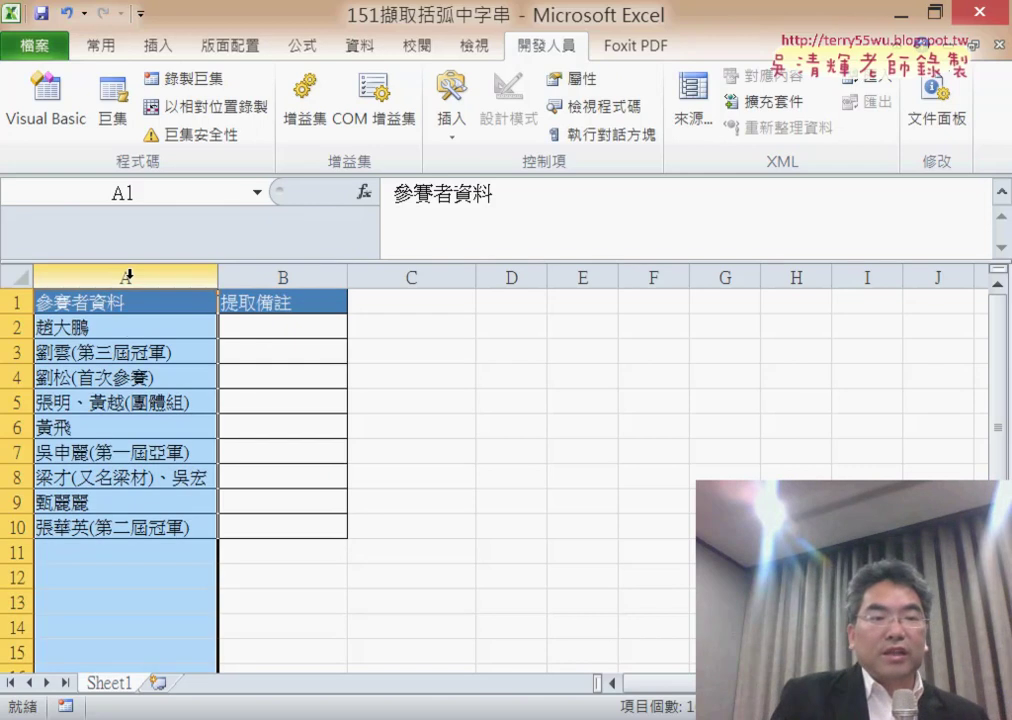
left_click(130, 359)
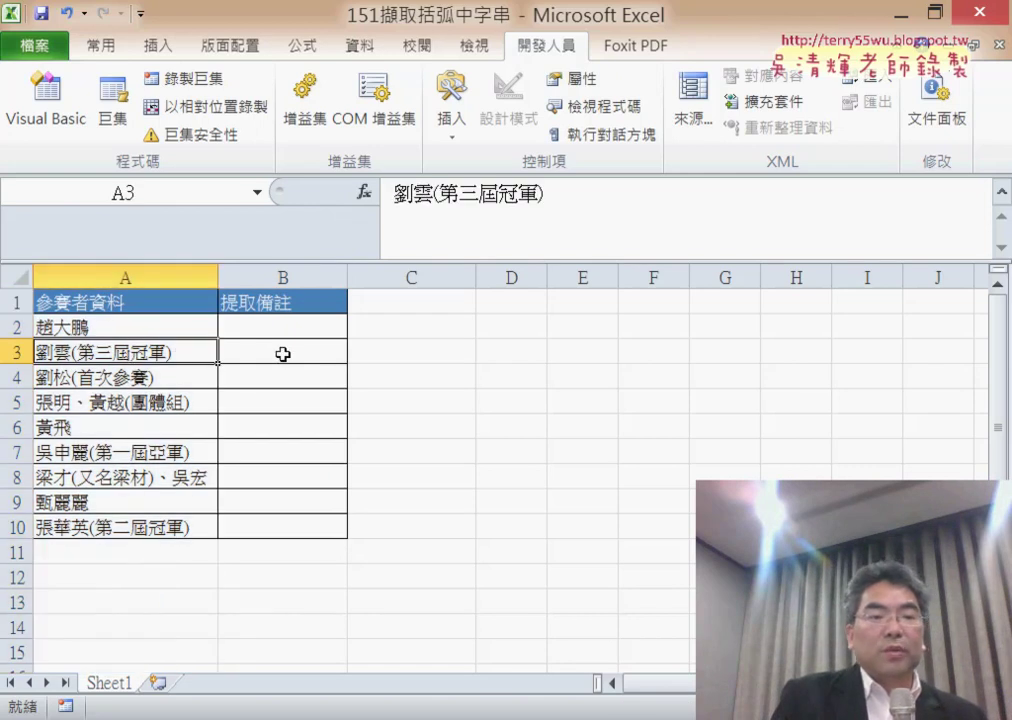
left_click(284, 353)
left_click(124, 327)
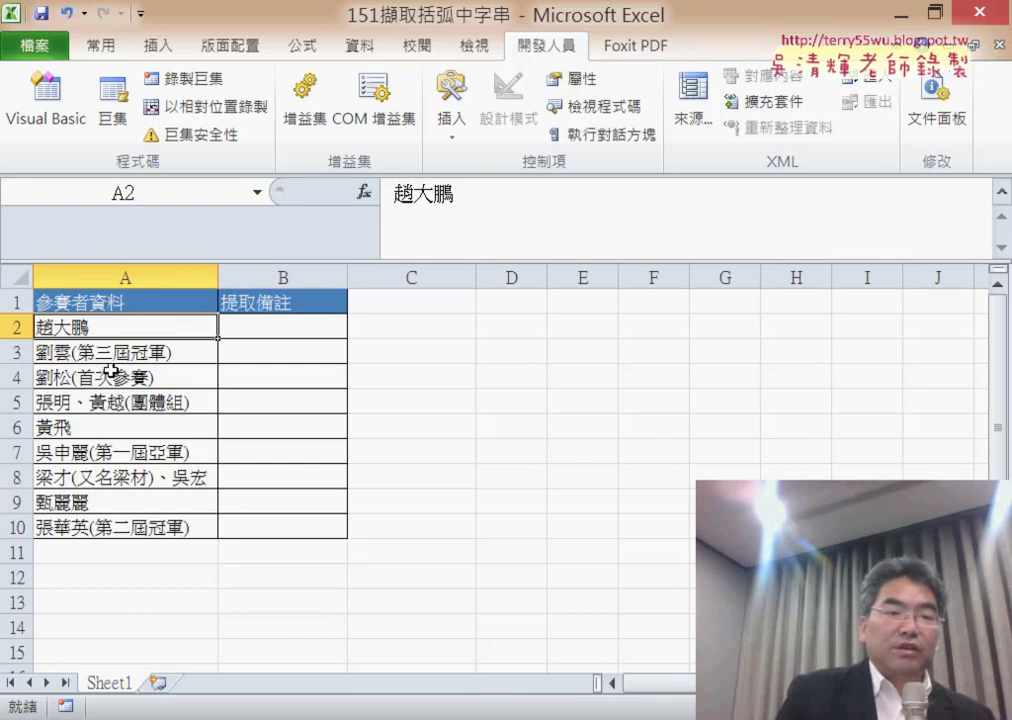
double_click(113, 352)
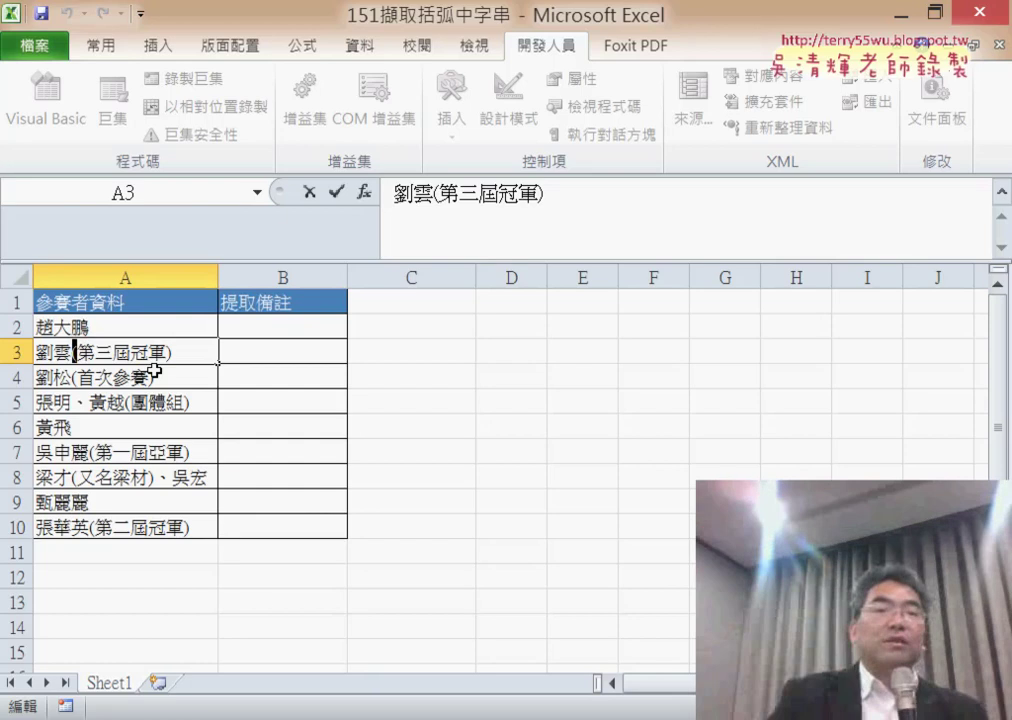
left_click(278, 350)
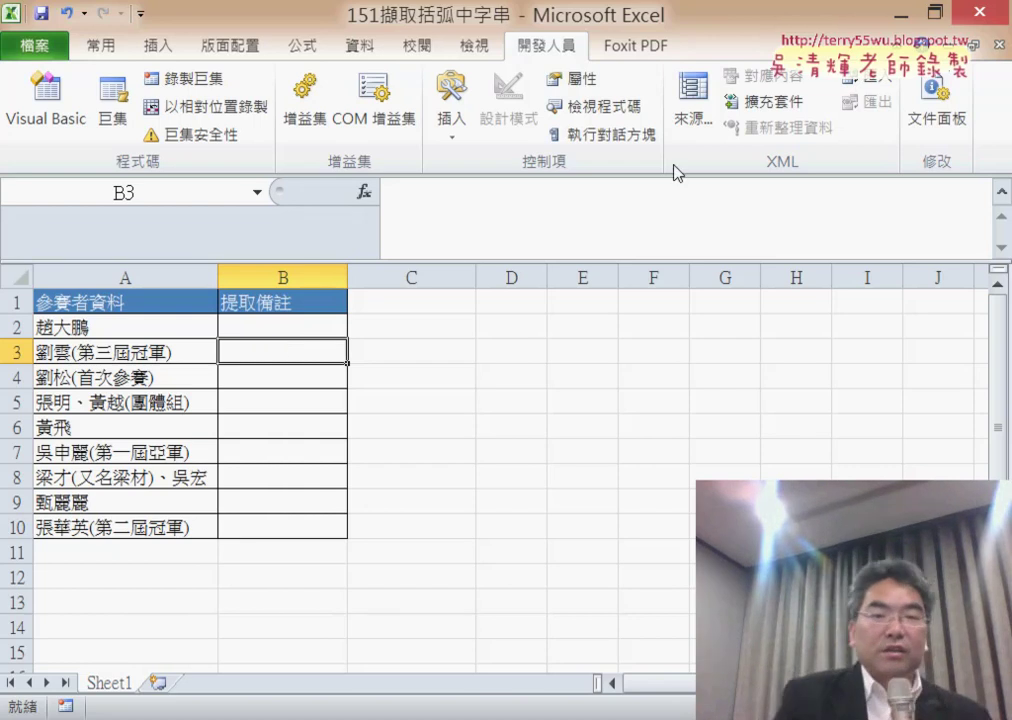
- Minimize the bracket workbook, close the examples folder, and return to the 01文字與資料函數 workbook
left_click(903, 13)
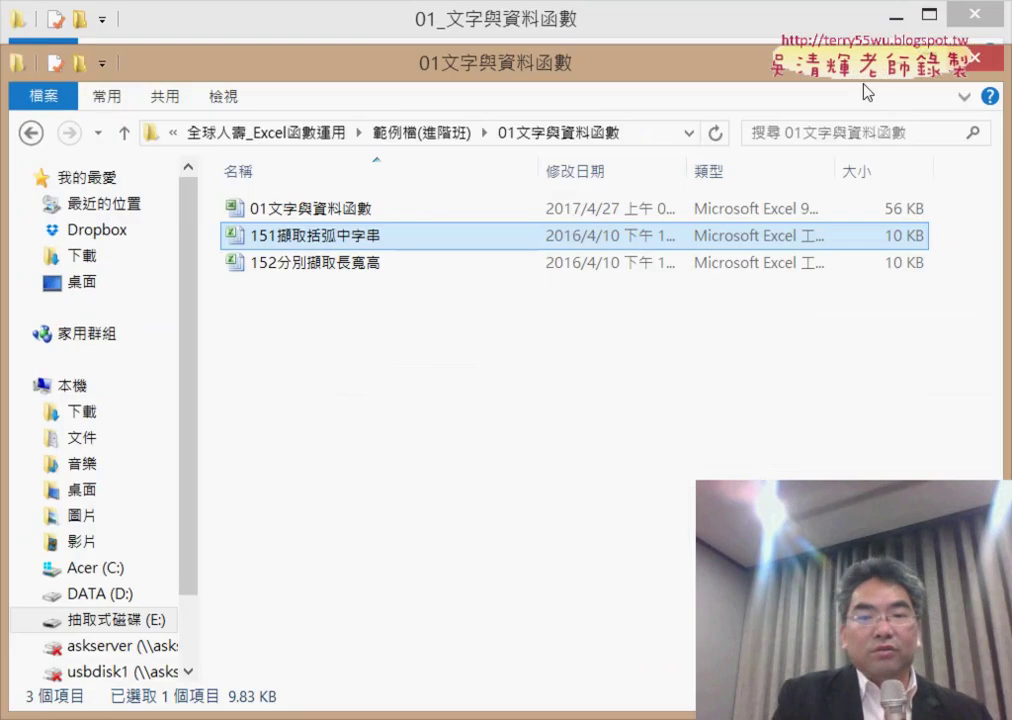
left_click(985, 57)
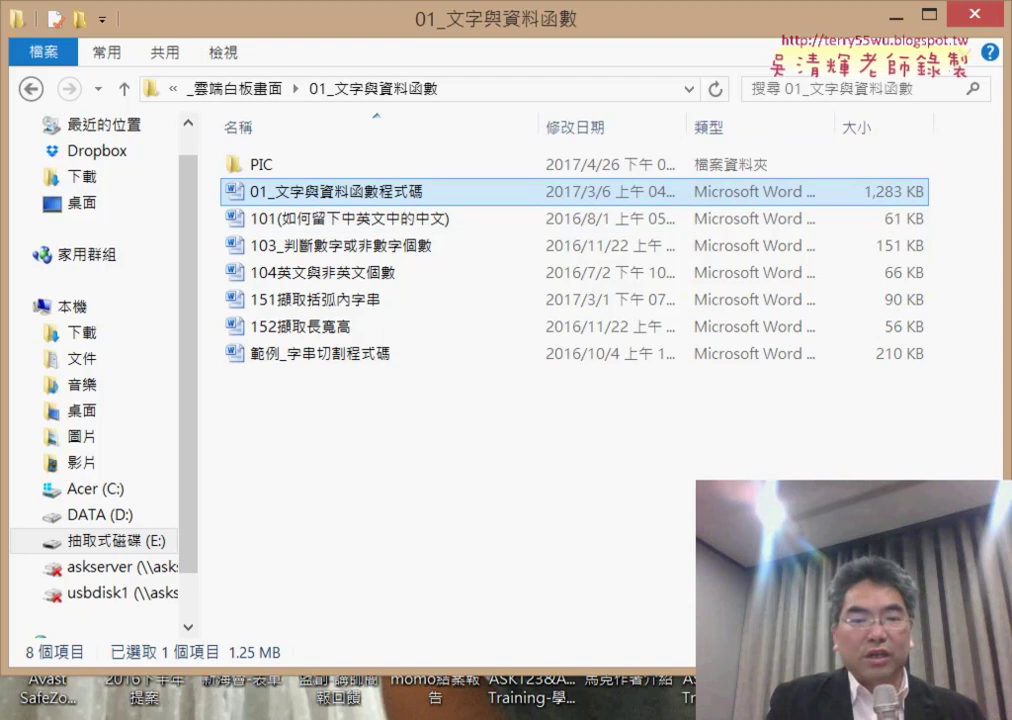
mouse_move(289, 690)
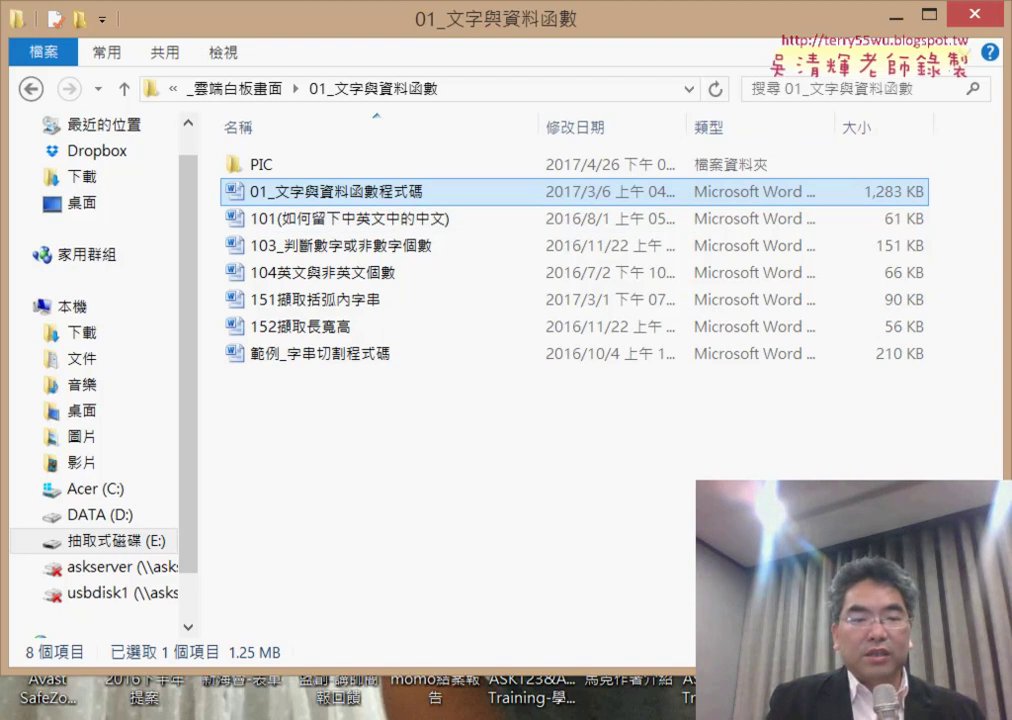
left_click(289, 652)
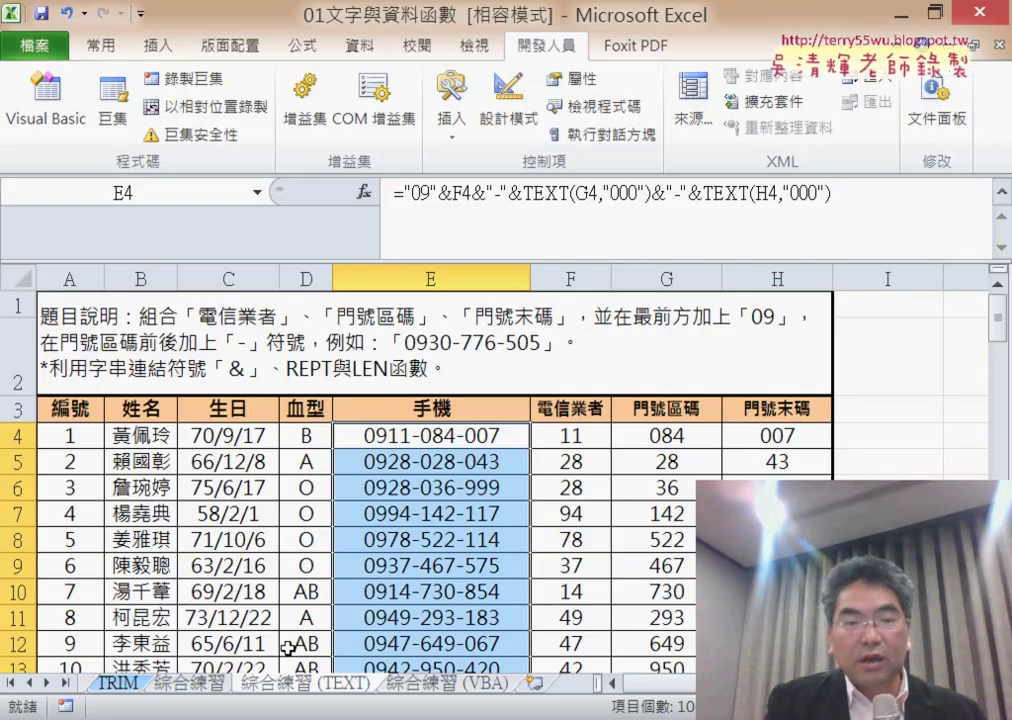